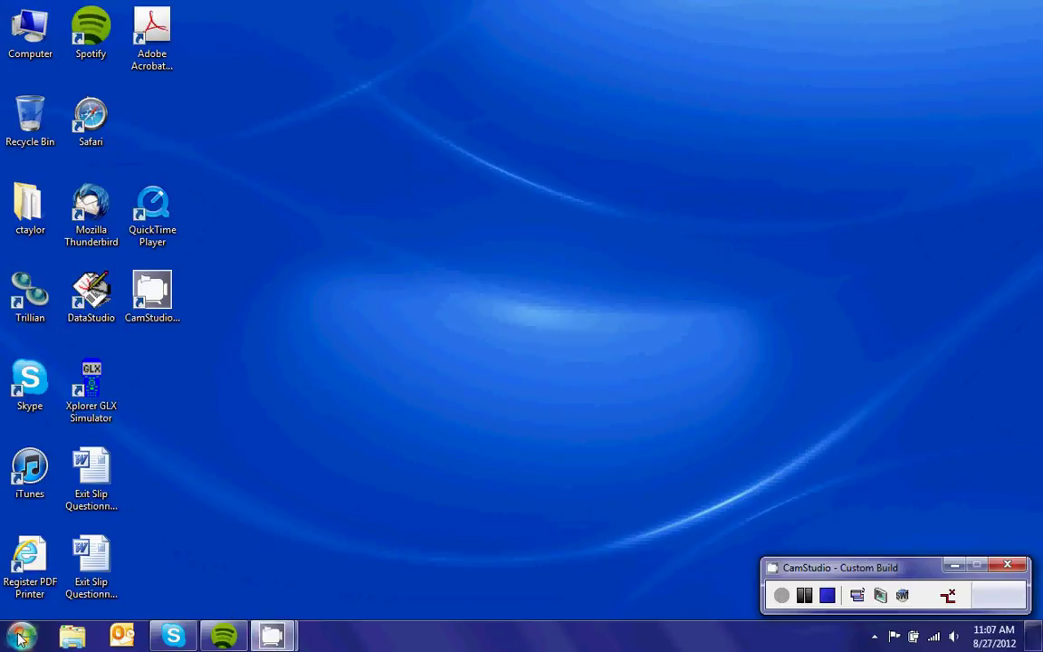
Step: Launch Microsoft Excel 2010 from the Start menu's Microsoft Office folder
click(21, 639)
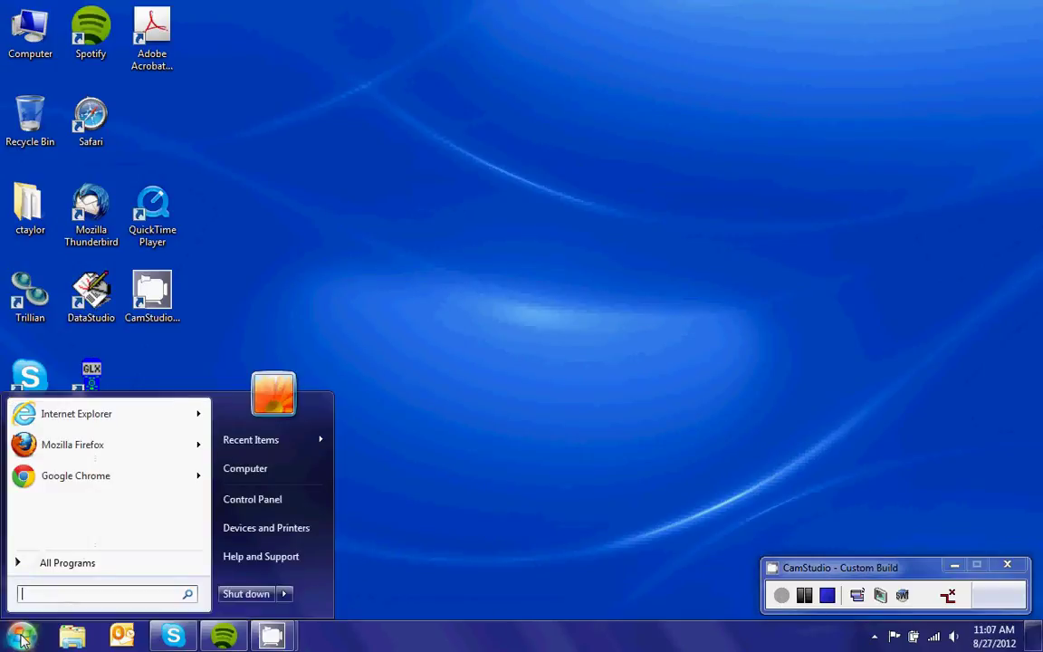
click(81, 561)
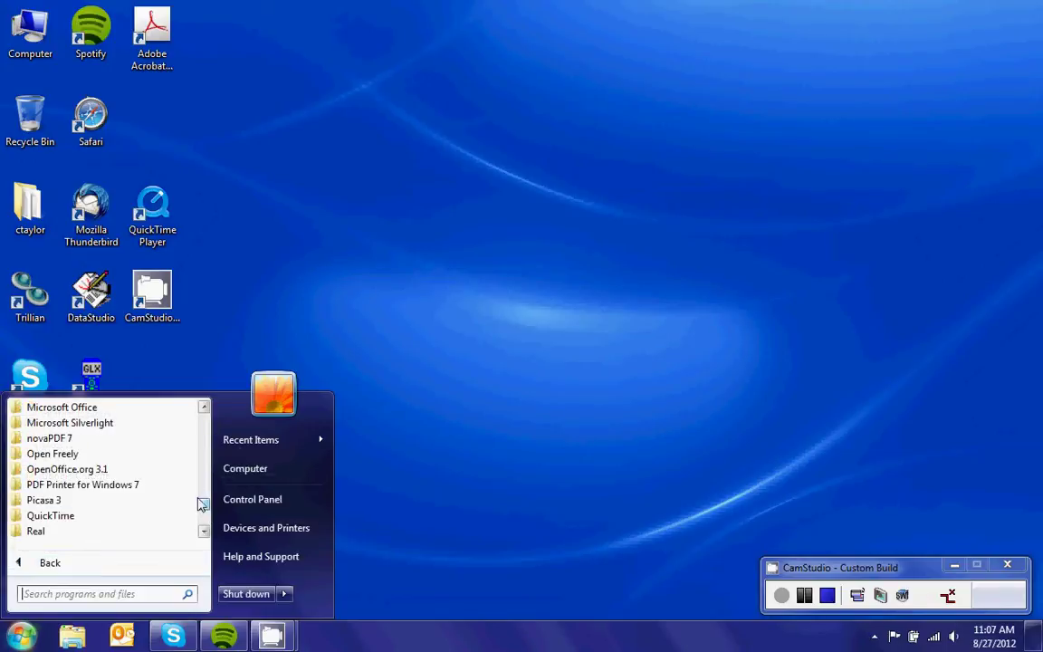
mouse_move(203, 505)
mouse_down()
mouse_move(204, 417)
mouse_move(207, 502)
mouse_up()
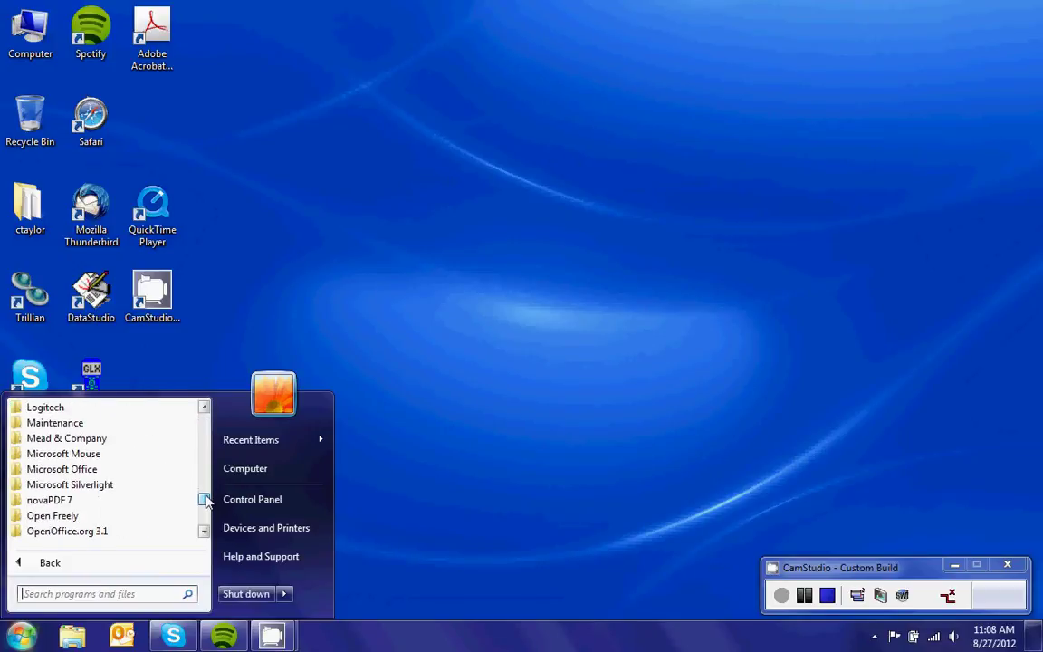
click(72, 469)
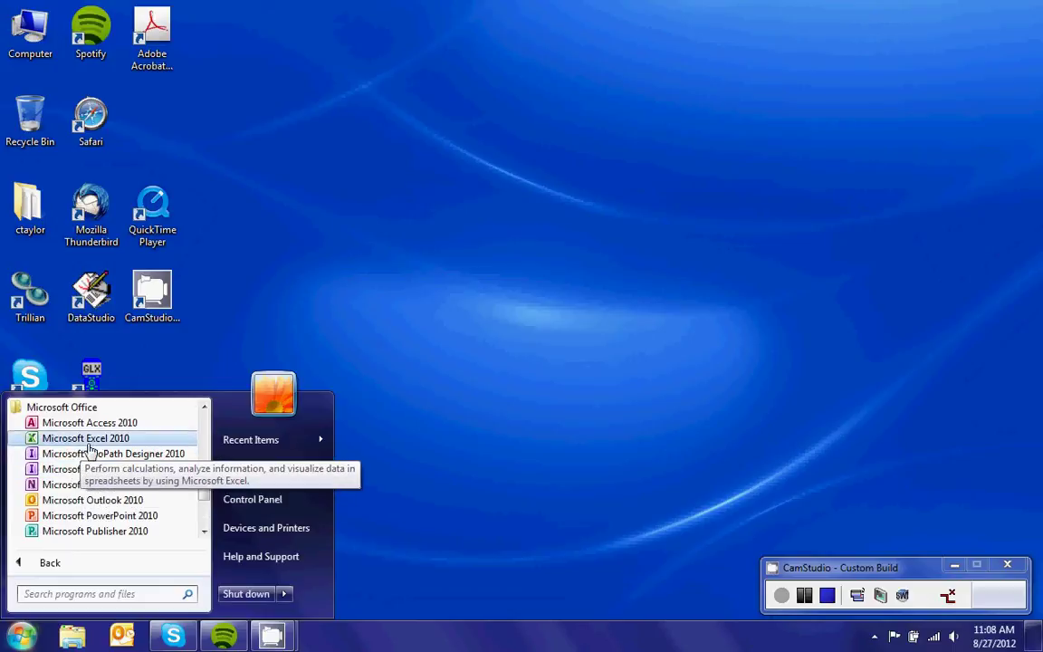
click(82, 441)
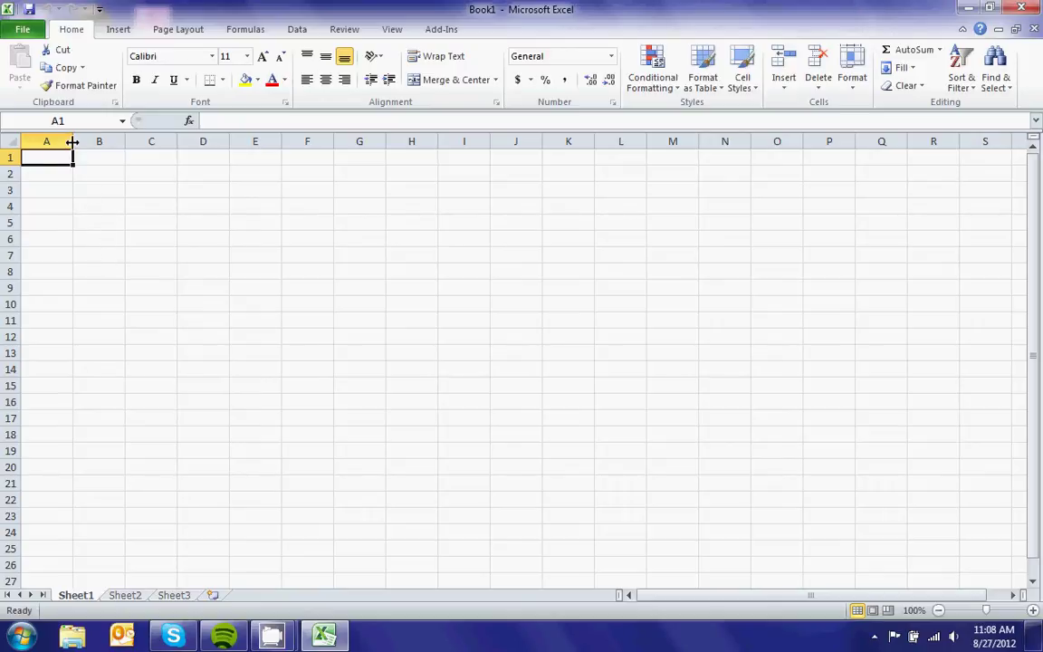
Step: Enter headings 'Diameter (cm)' in A1 and 'Circumference (cm)' in B1, resizing columns A and B to fit
drag(74, 142, 111, 141)
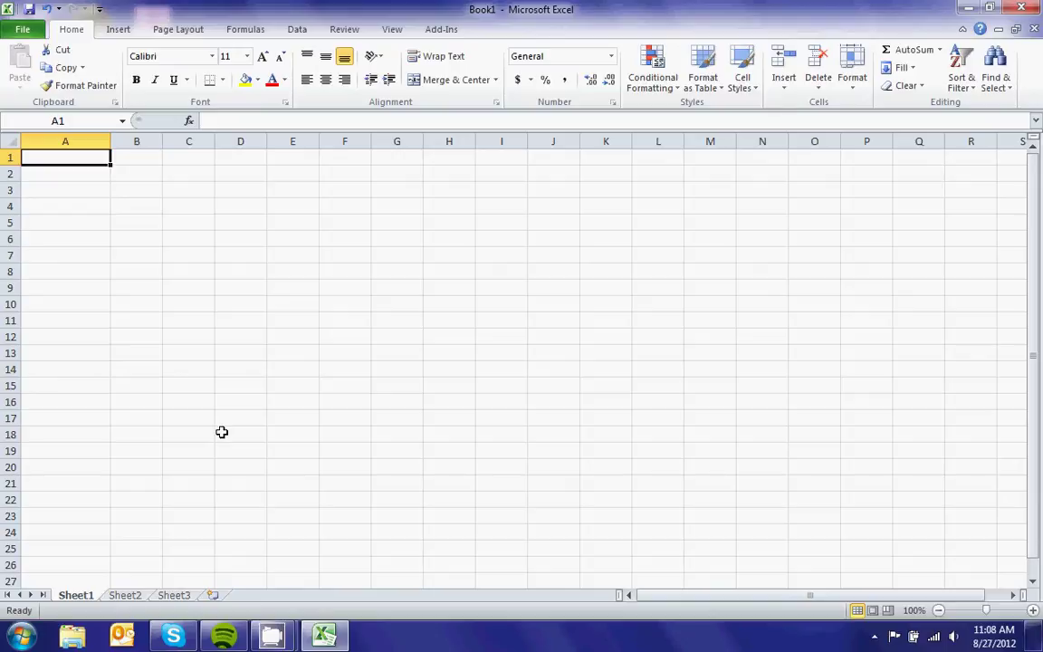
text(D)
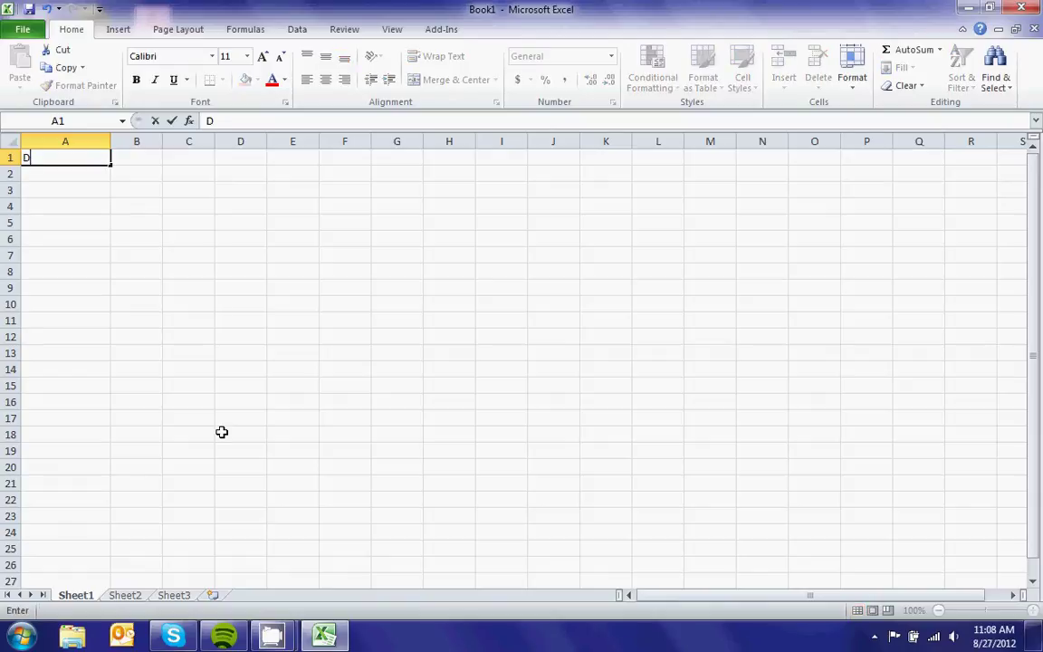
text(iameter)
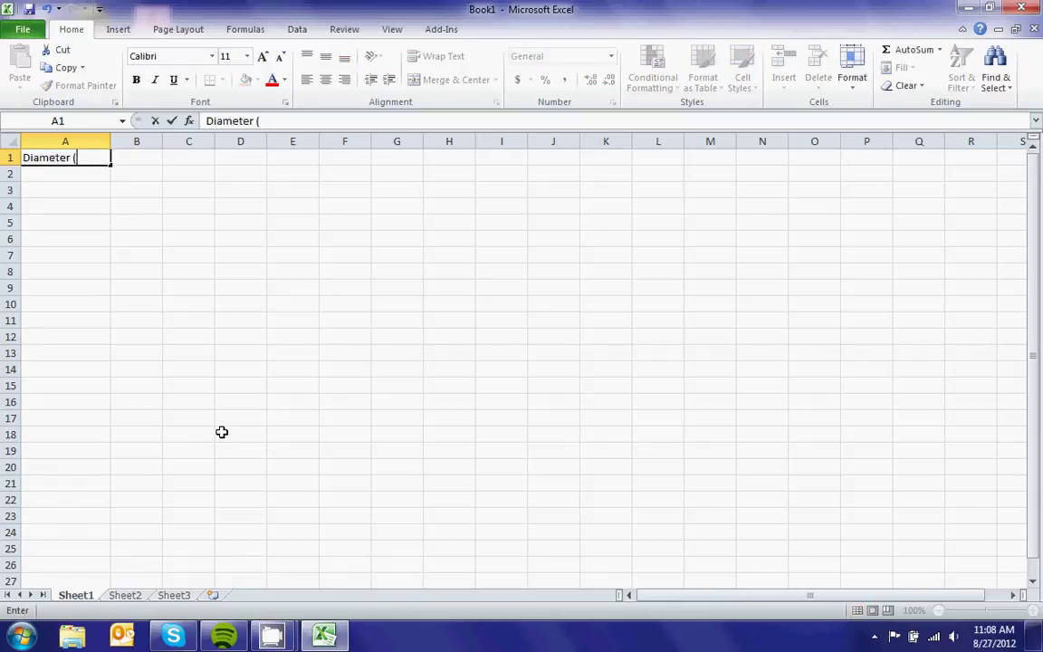
text( (cm))
key(Tab)
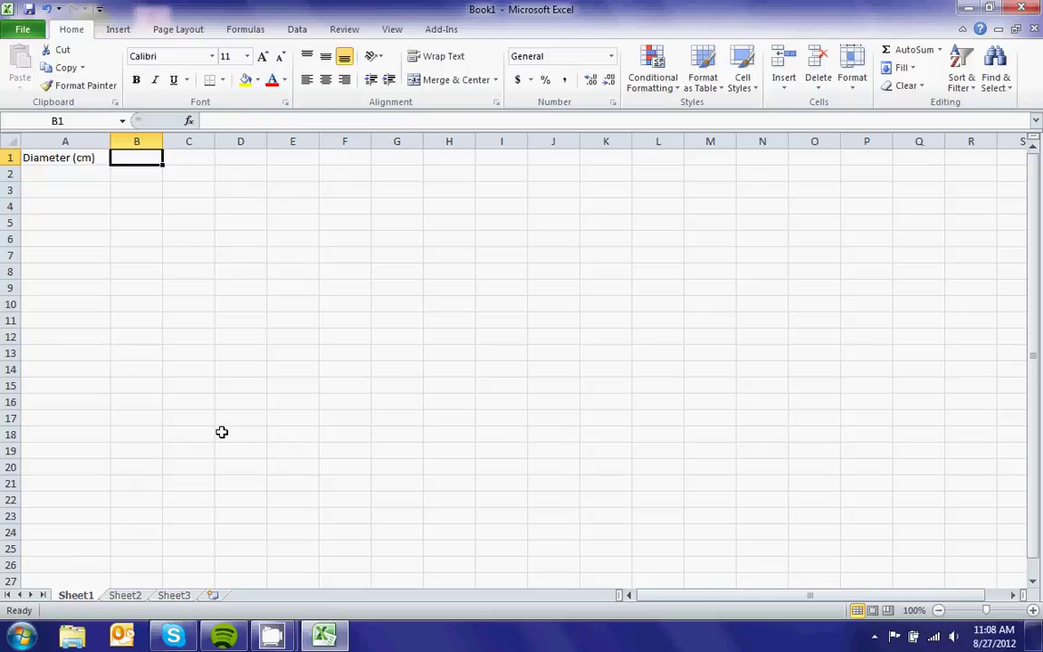
text(Cic)
text(cu)
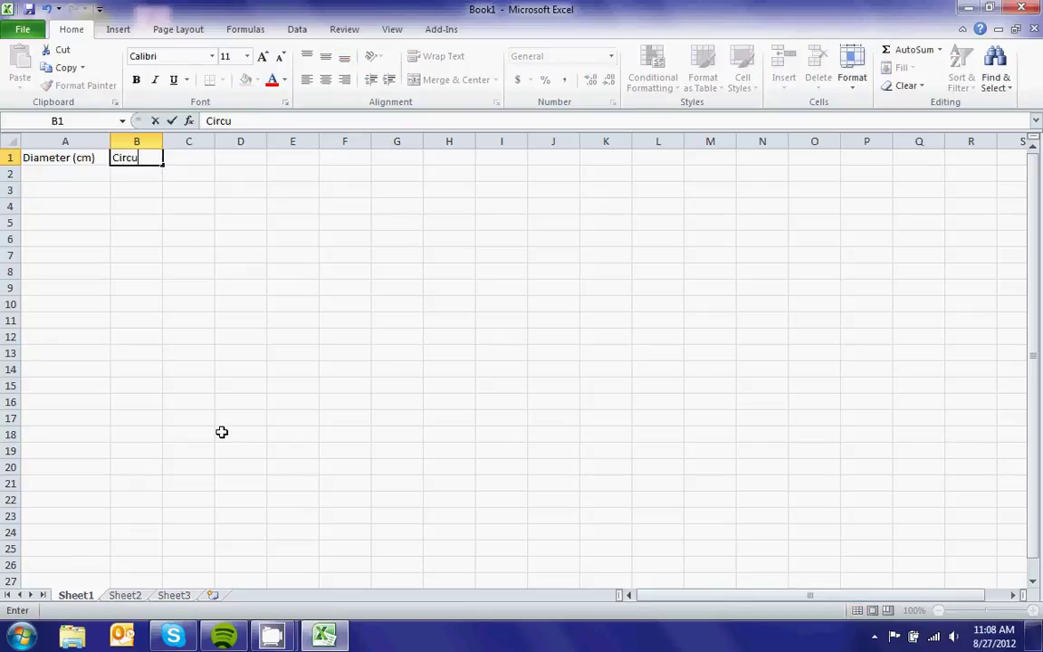
text(mference)
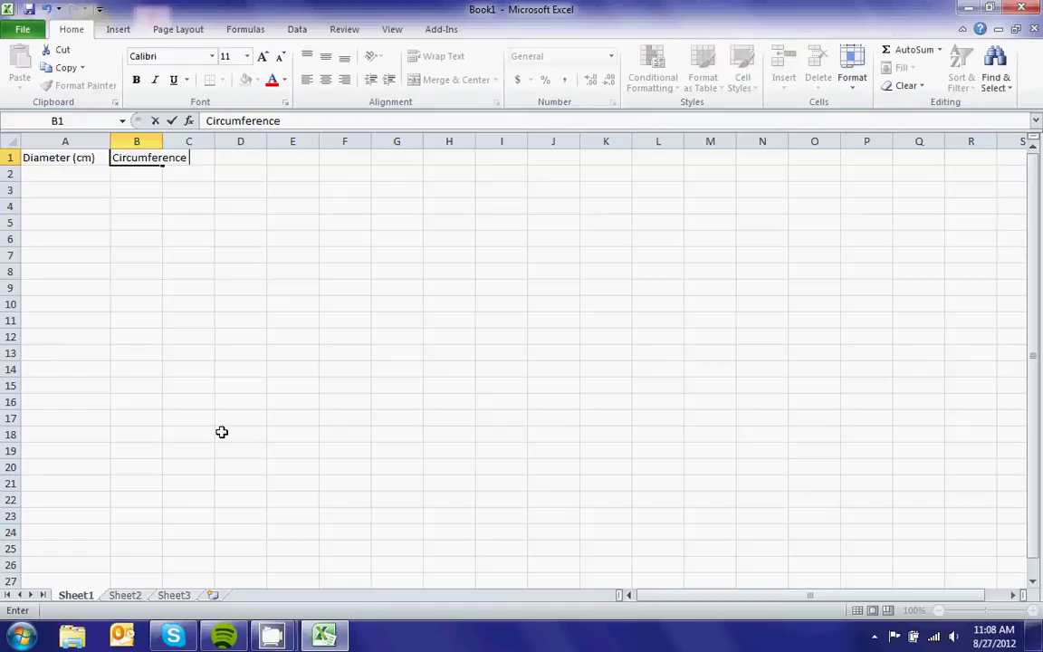
text( (cm))
click(164, 138)
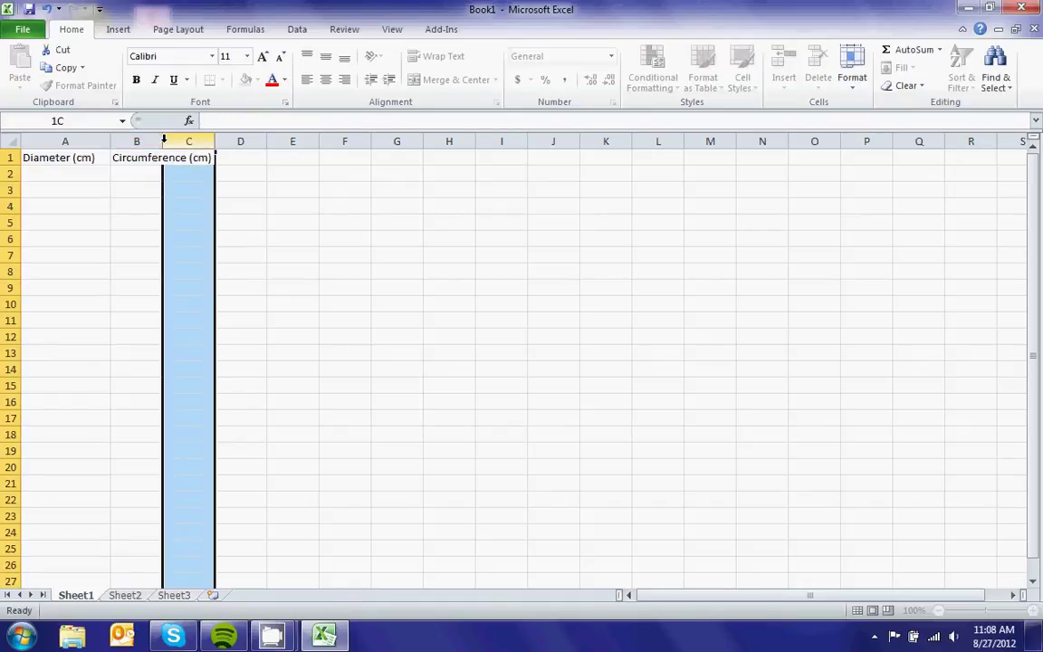
drag(162, 142, 216, 142)
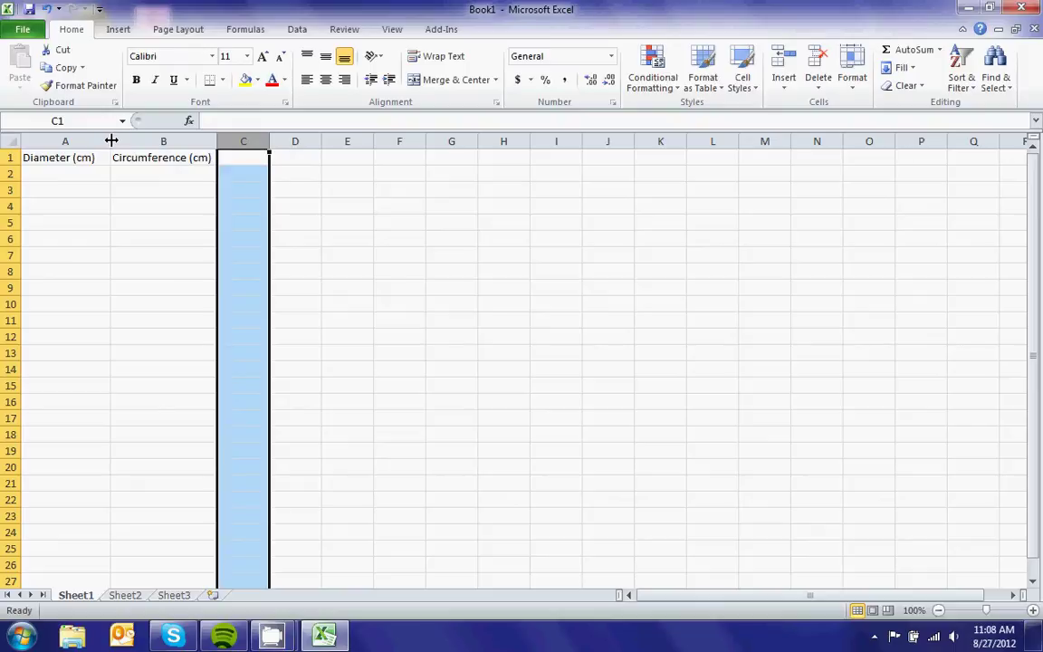
drag(111, 142, 102, 142)
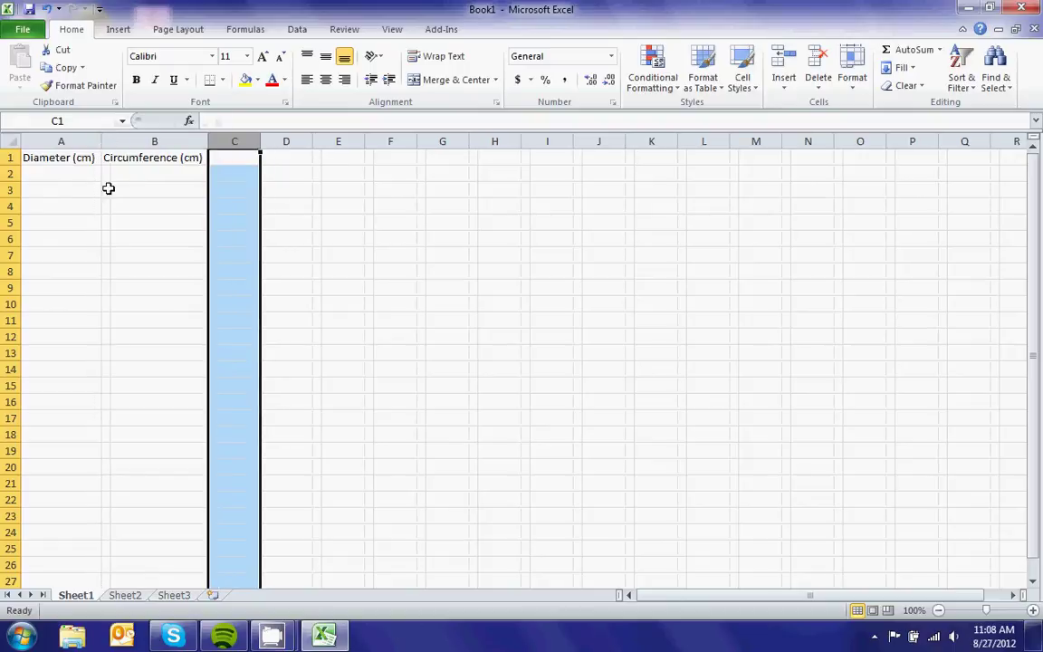
click(45, 174)
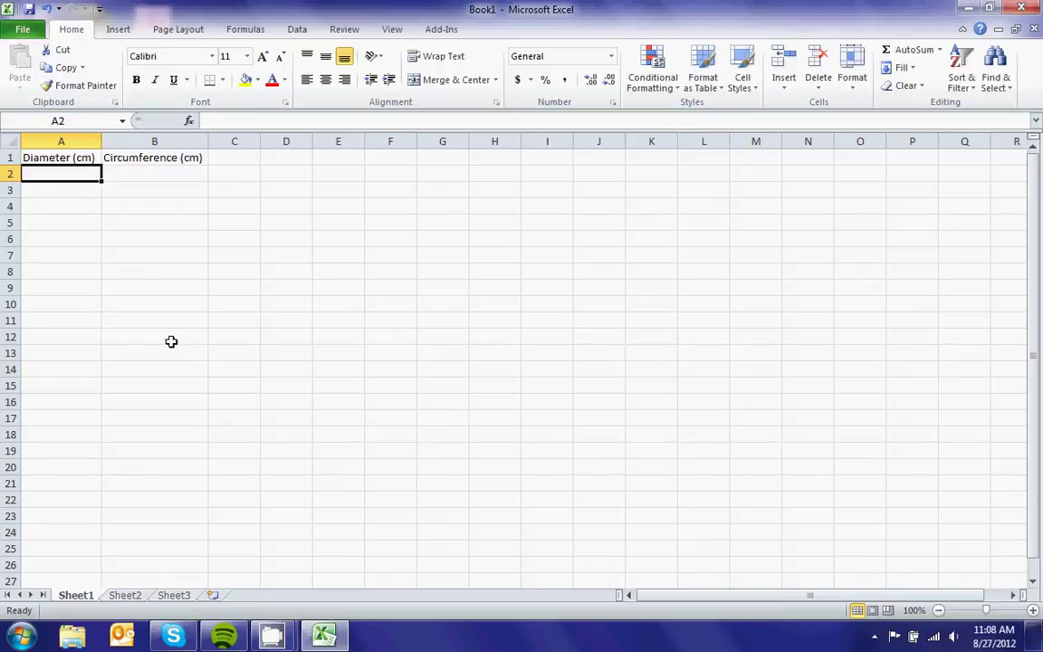
Step: Enter diameters 3.25, 5.0, 1.26, 10.05 and 15.0 in cells A2 through A6
text(3.25)
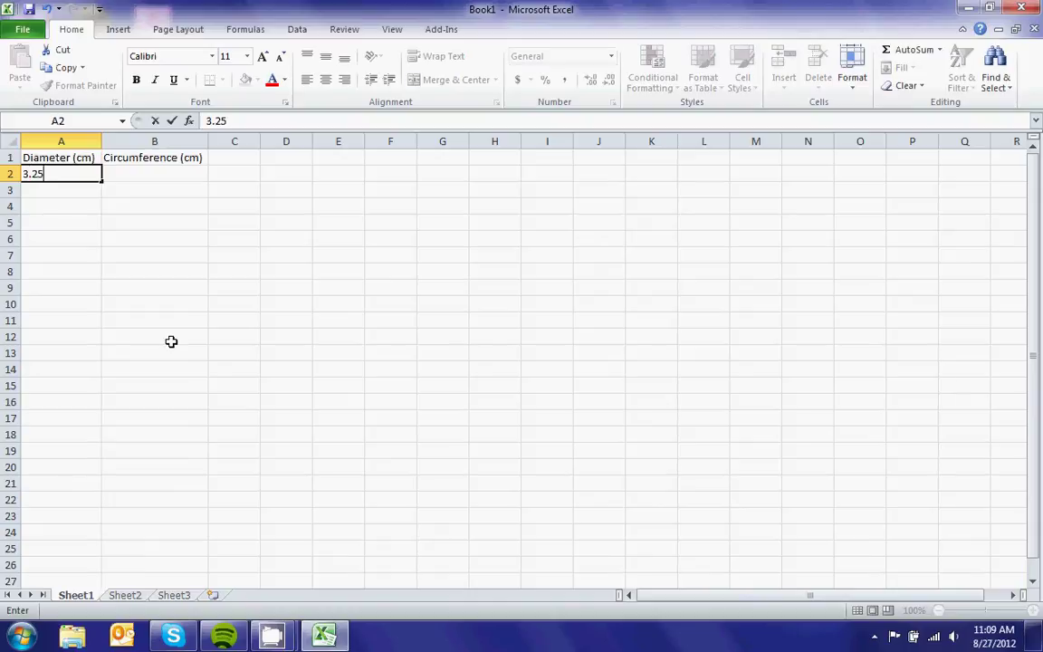
key(Return)
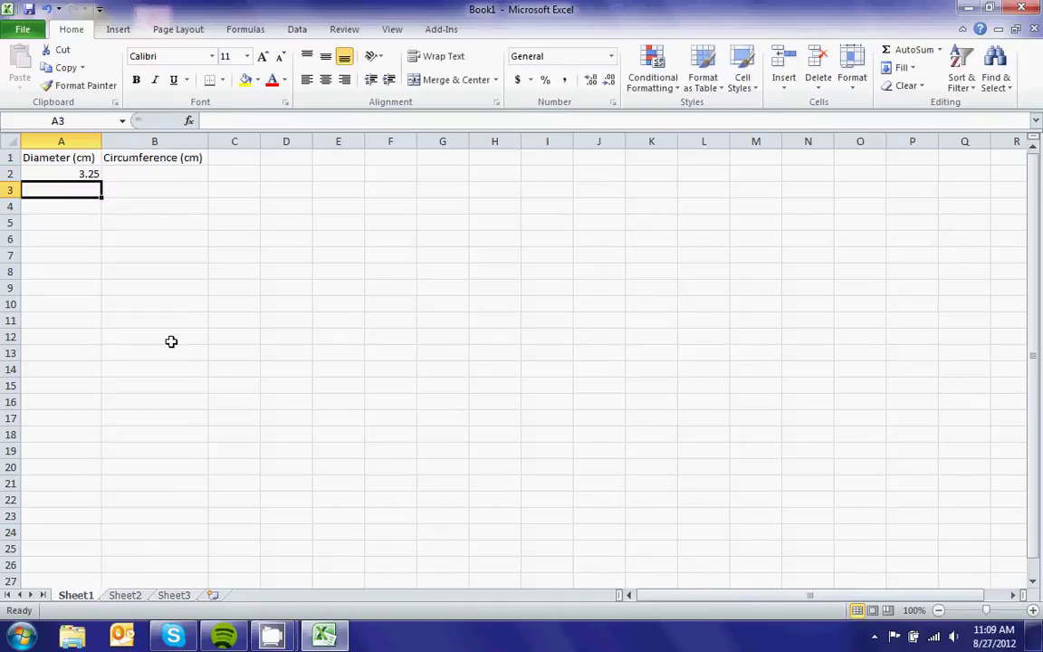
text(5.0)
key(Return)
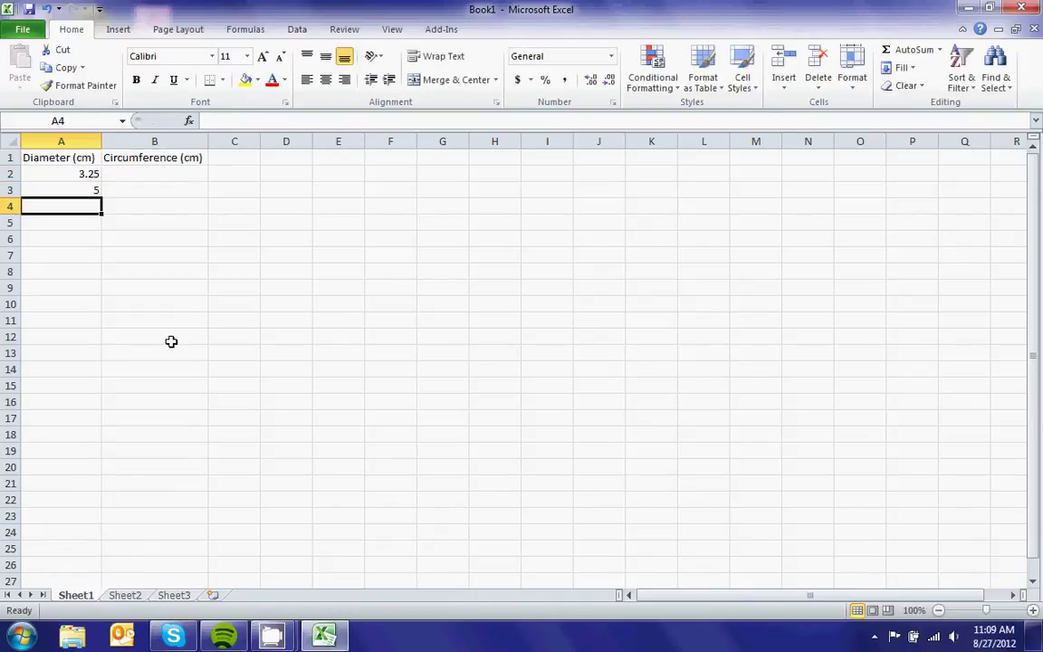
text(1.26)
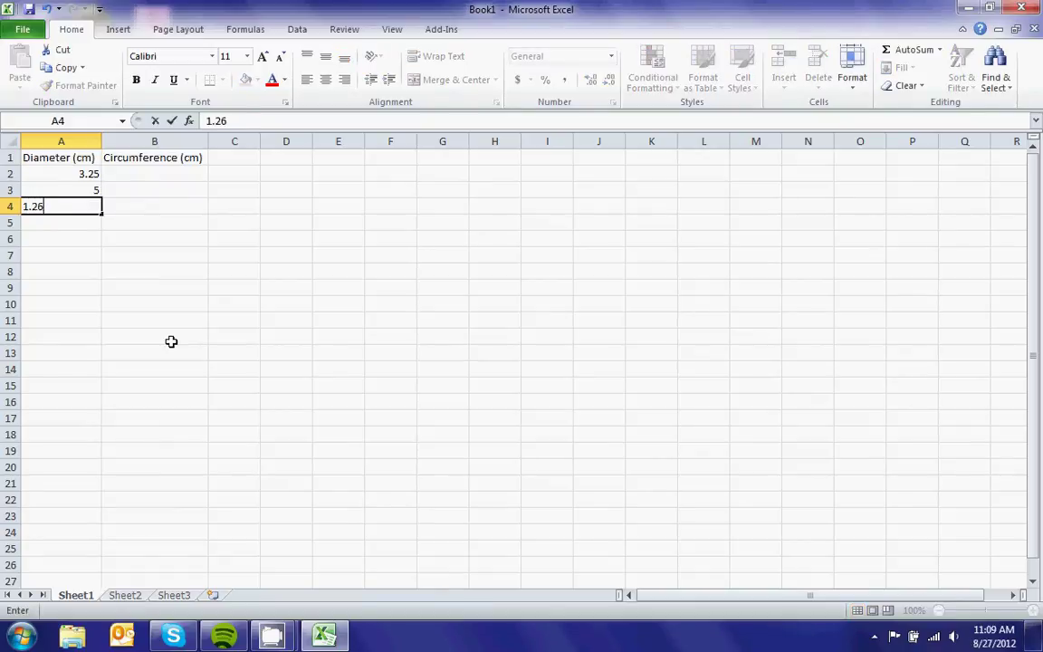
key(Return)
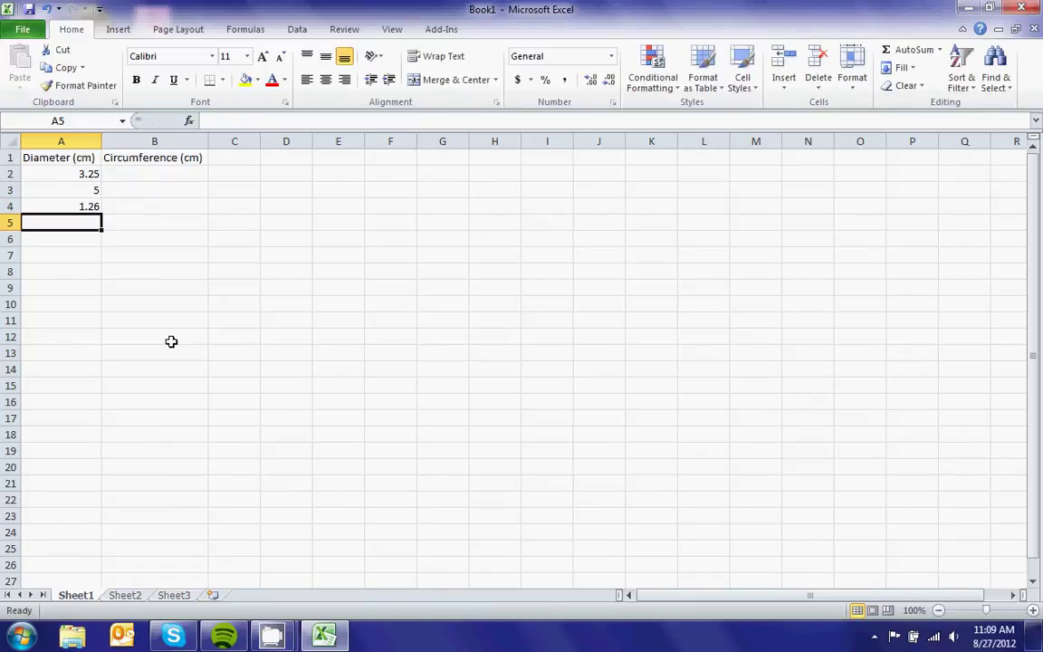
text(10.05)
key(Return)
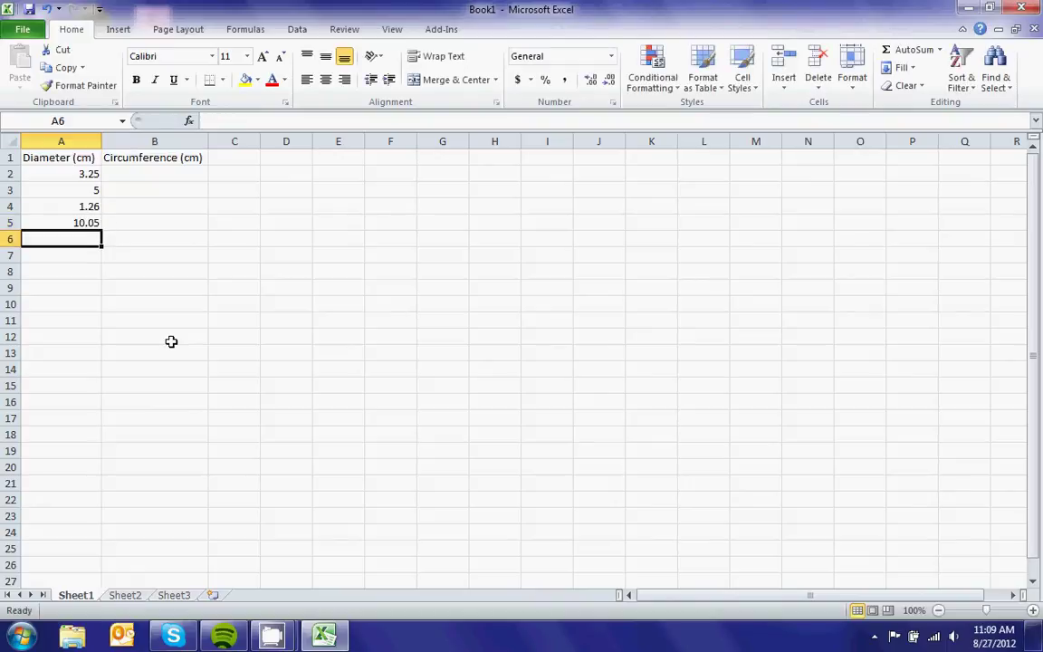
text(15.0)
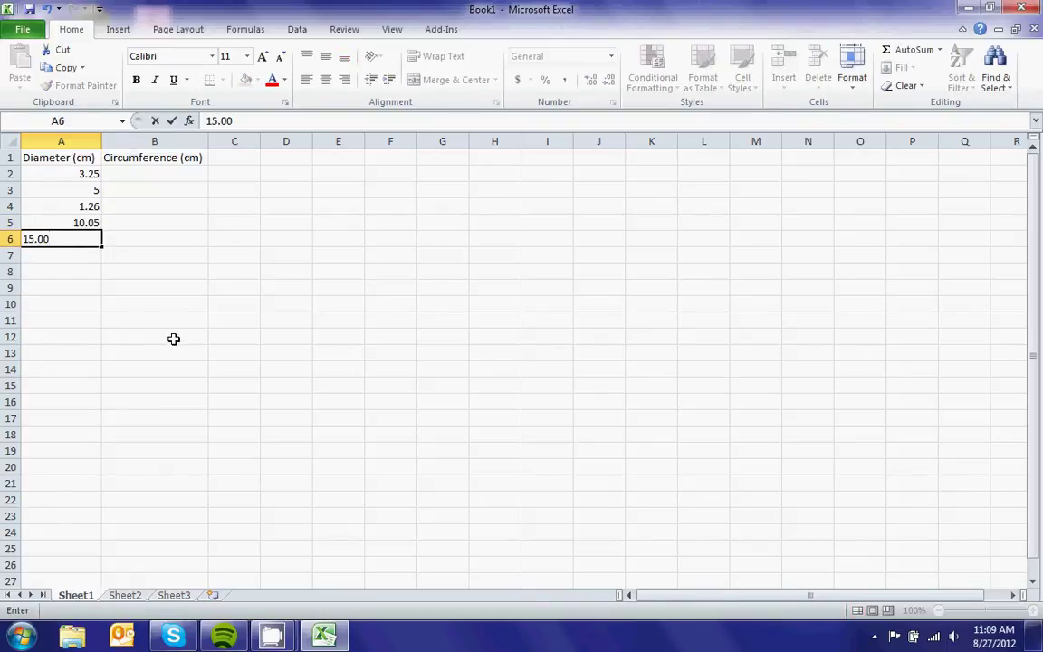
key(Return)
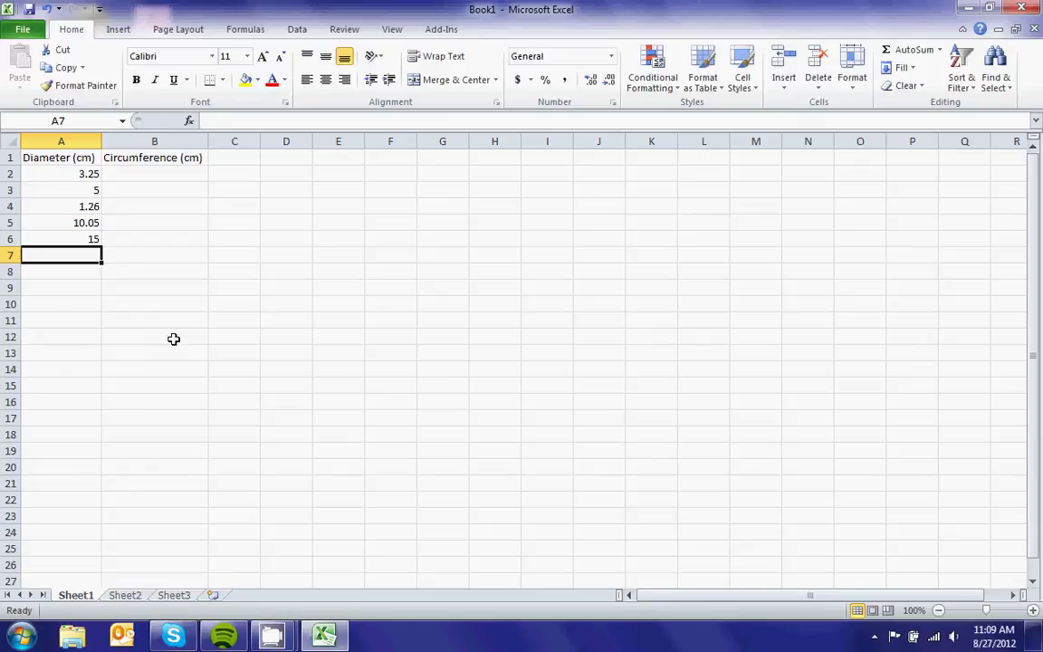
click(82, 192)
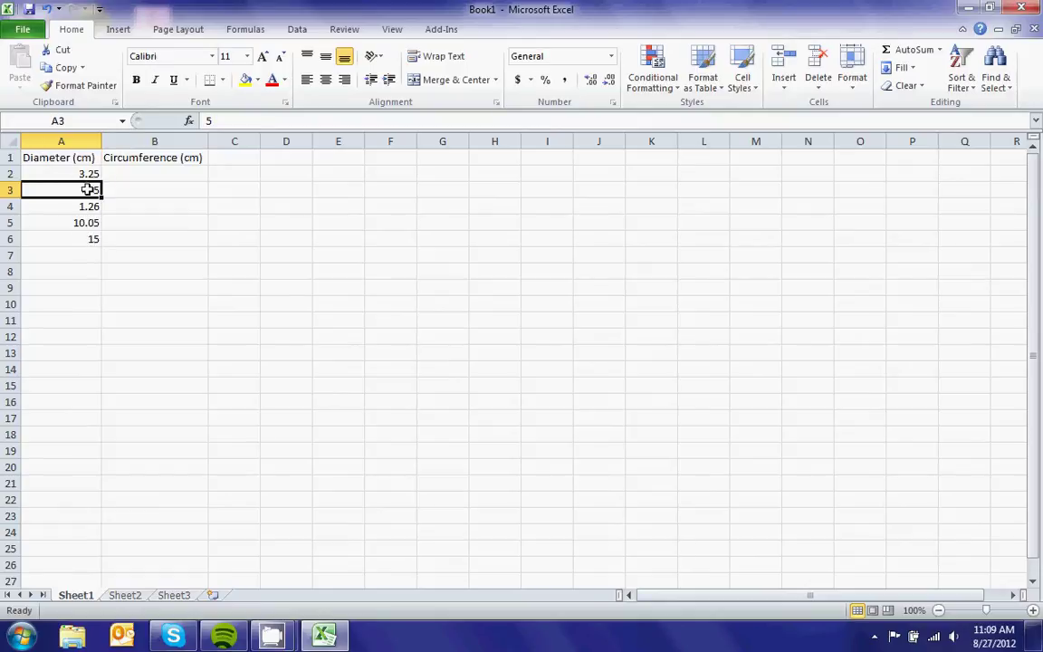
Step: Format rows 2–6 as Number with two decimals so diameters read 3.25, 5.00, 1.26, 10.05, 15.00
click(65, 141)
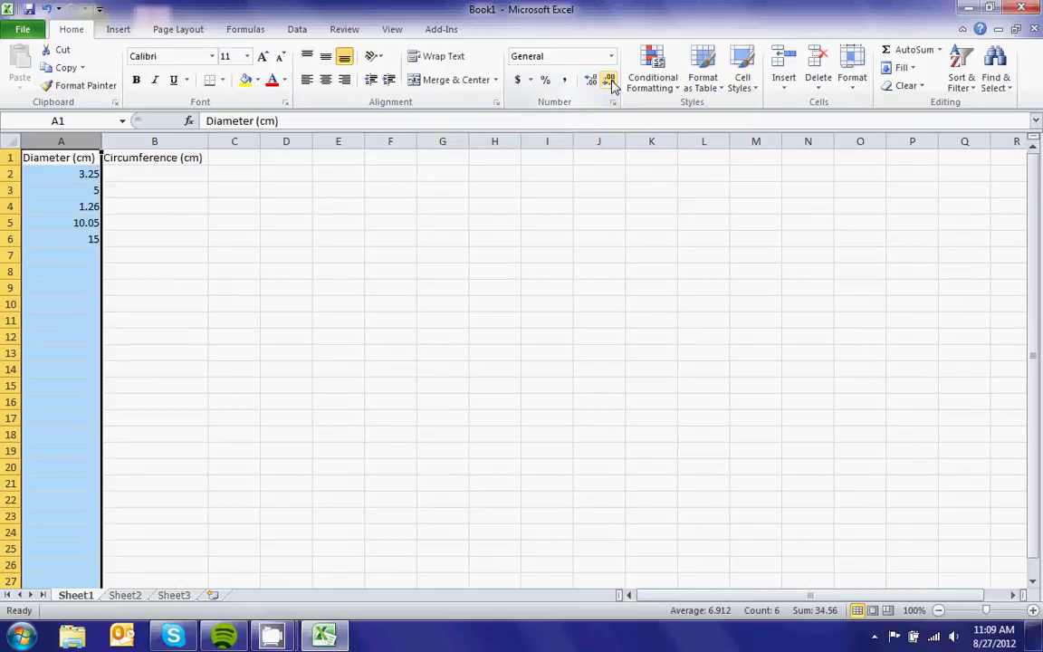
click(84, 173)
double_click(84, 173)
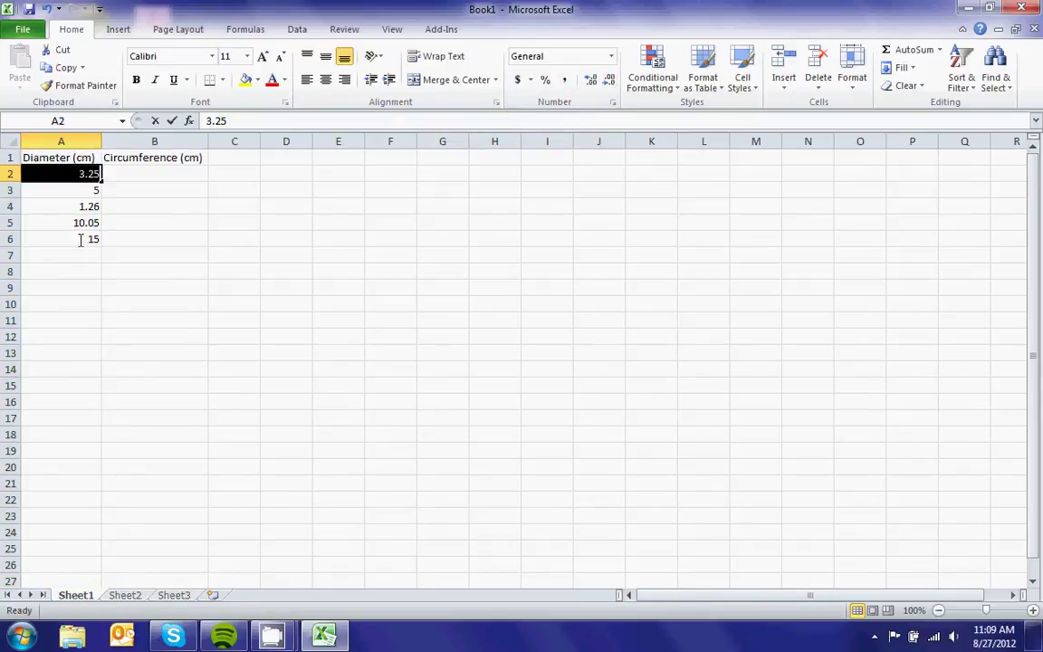
key(Home)
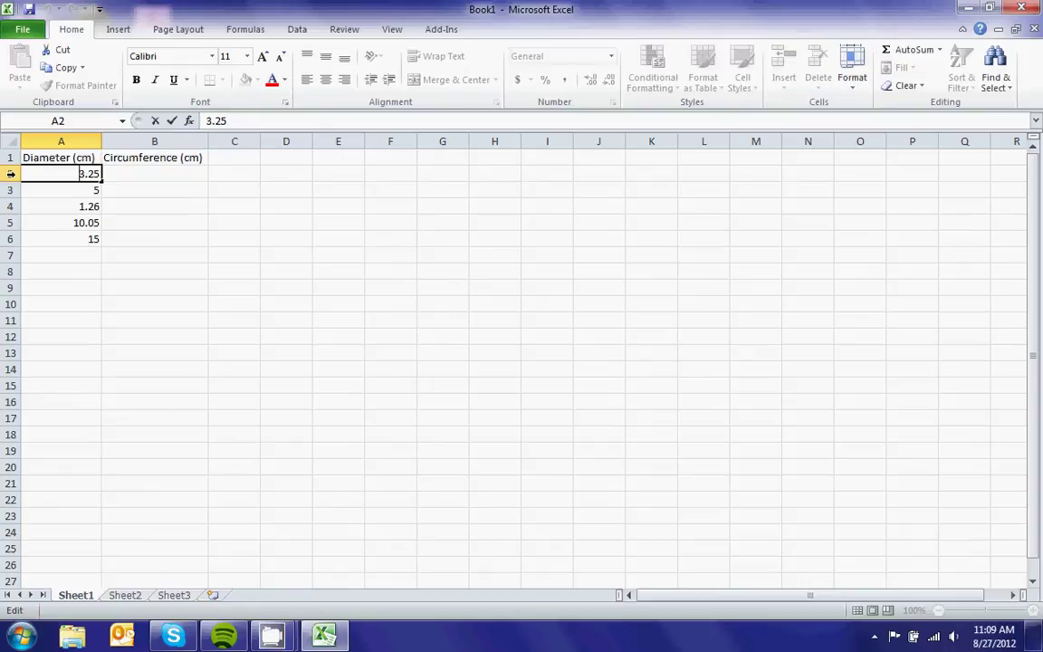
drag(11, 173, 9, 239)
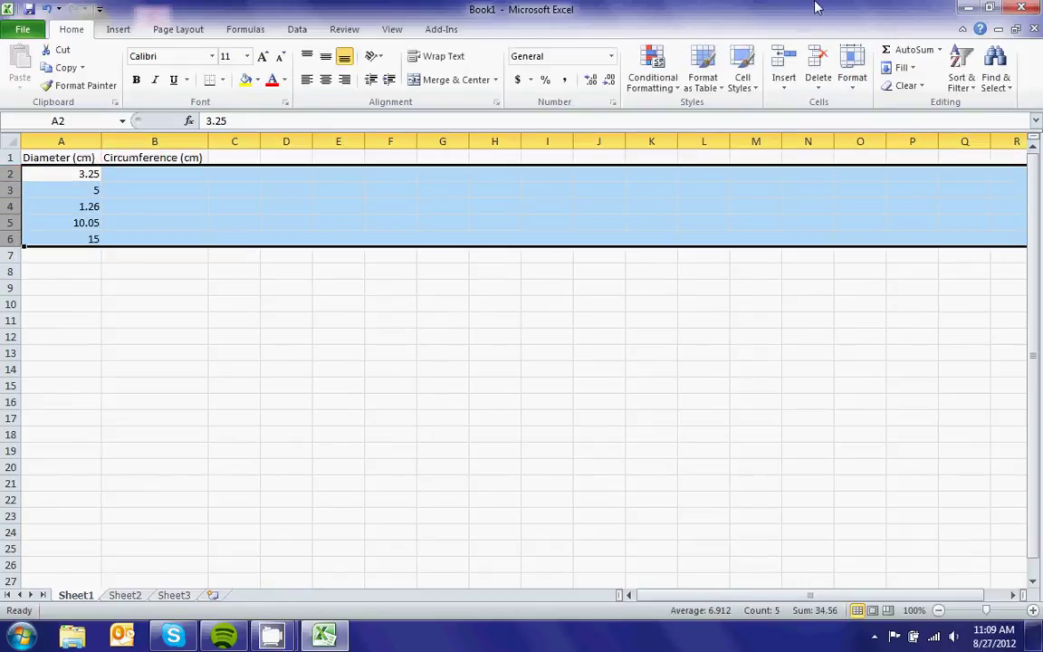
click(609, 81)
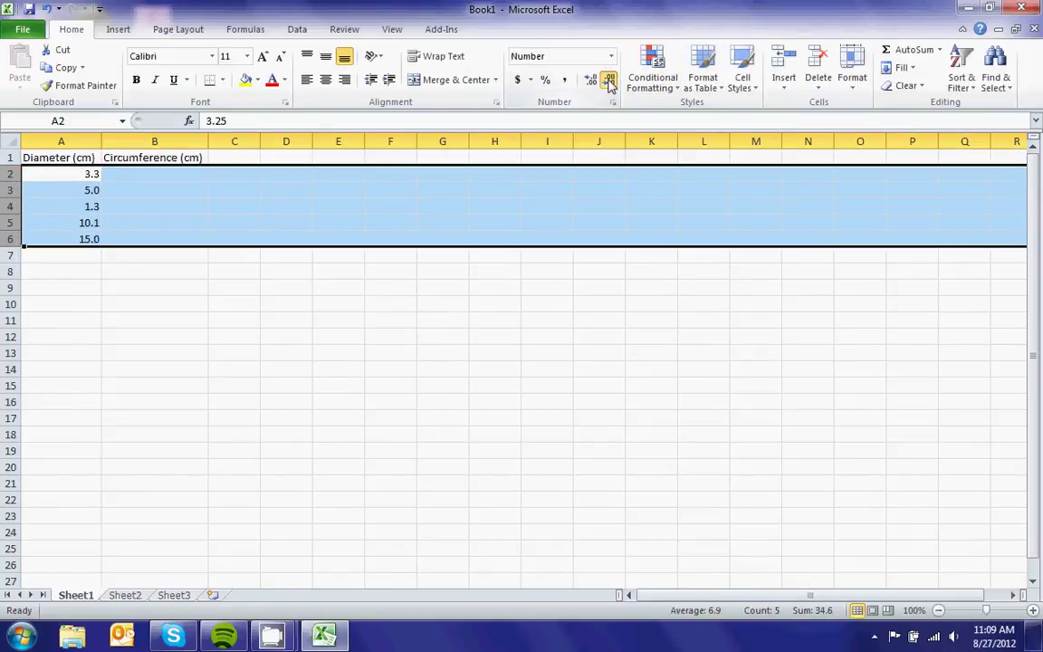
click(610, 80)
click(591, 82)
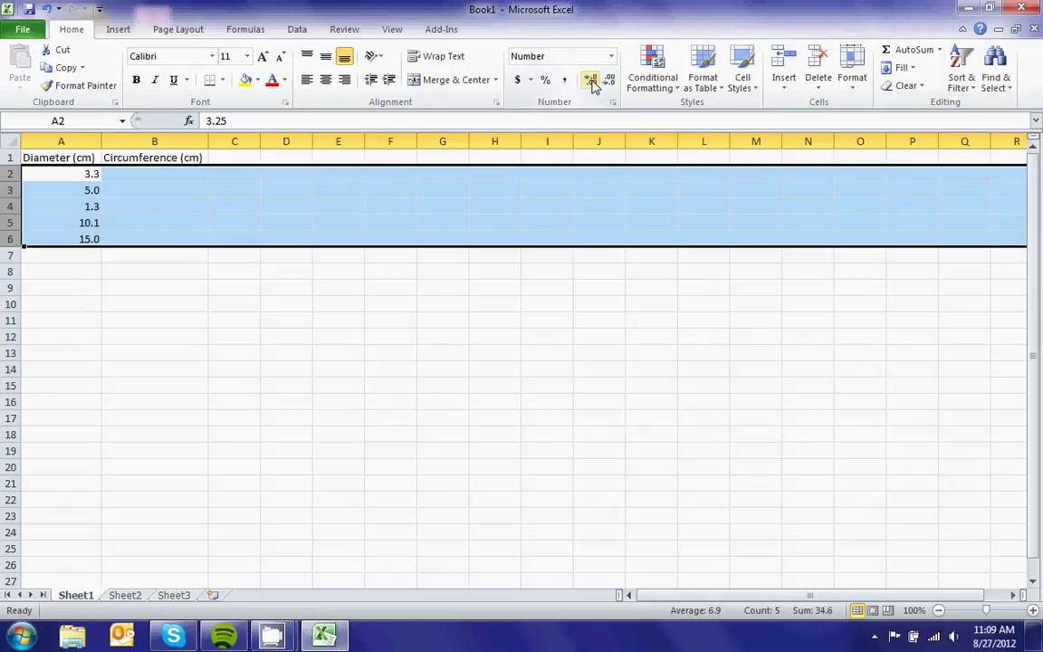
click(592, 83)
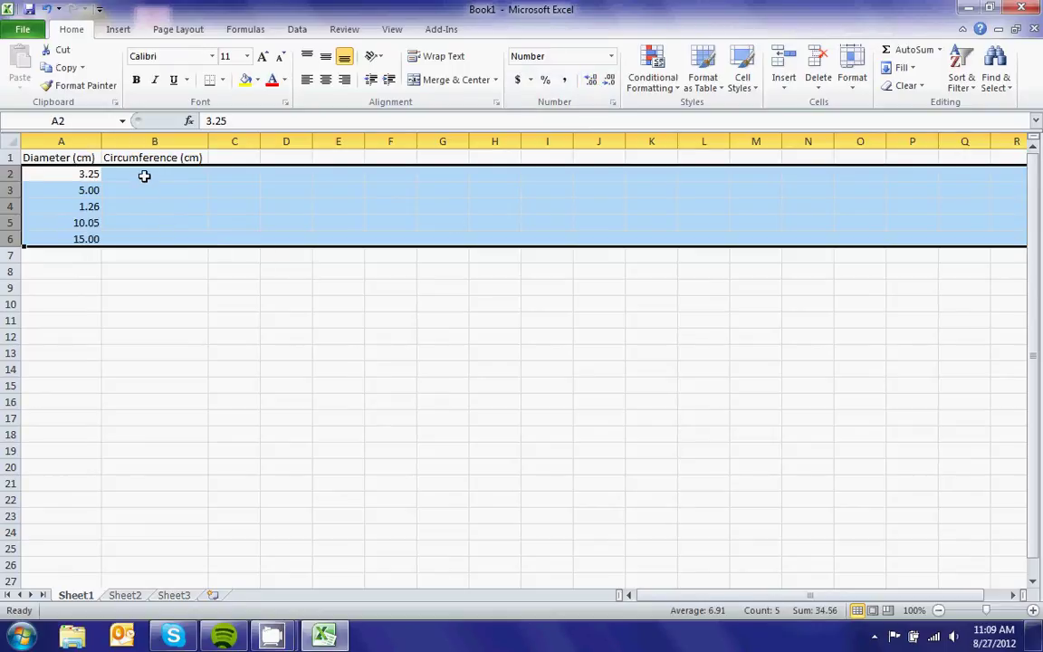
Step: Enter circumferences 9.68, 15.50, 4.15, 3.18 and 47.00 in cells B2 through B6
click(144, 176)
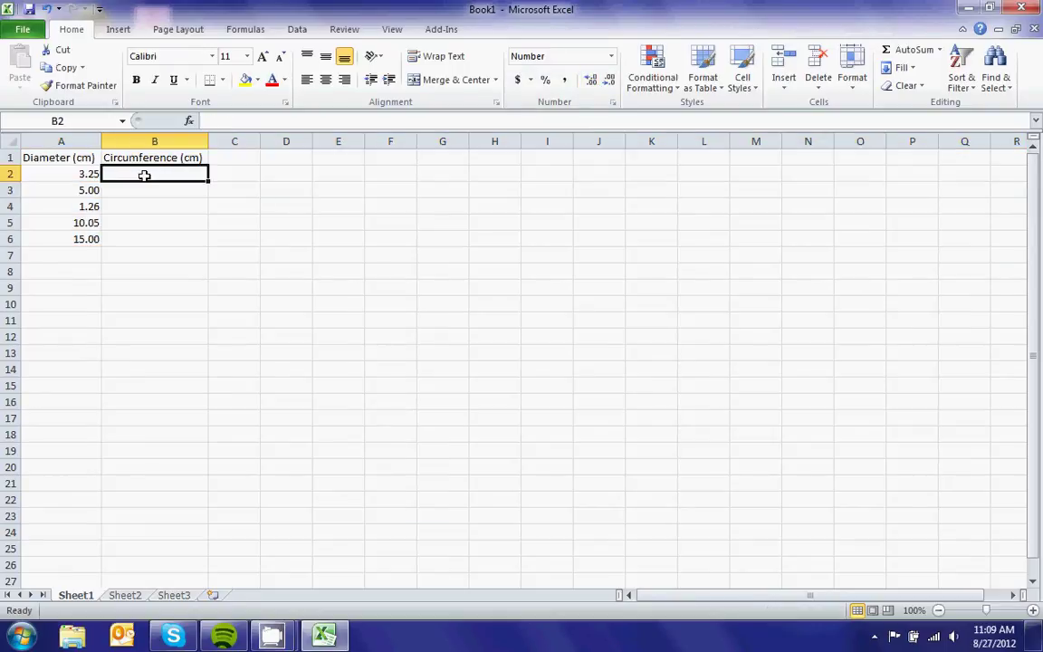
text(9.68)
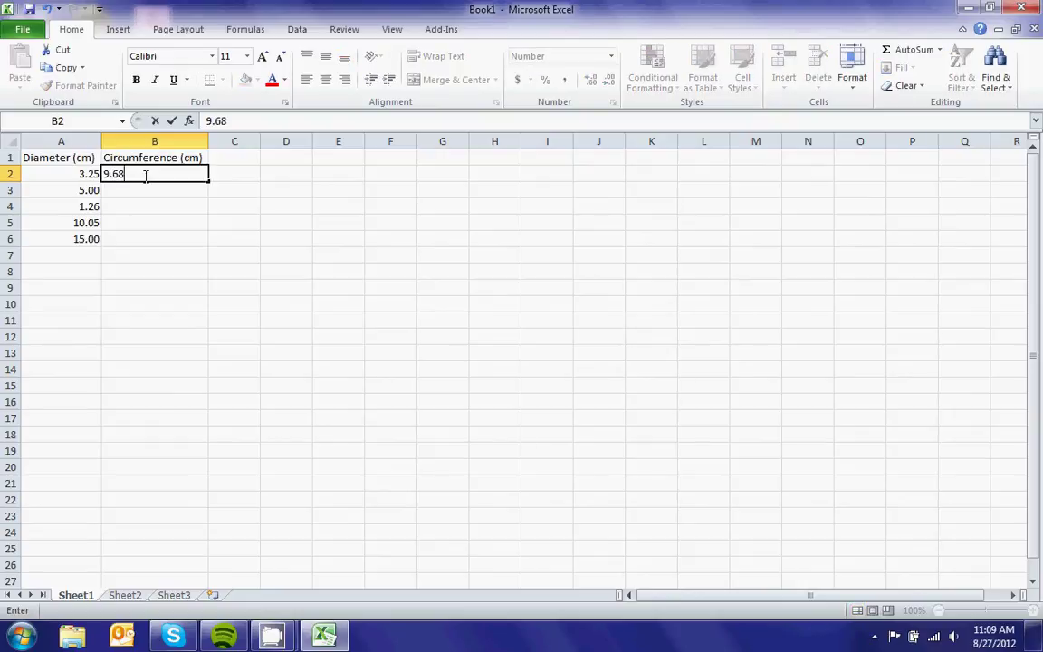
key(Return)
text(15)
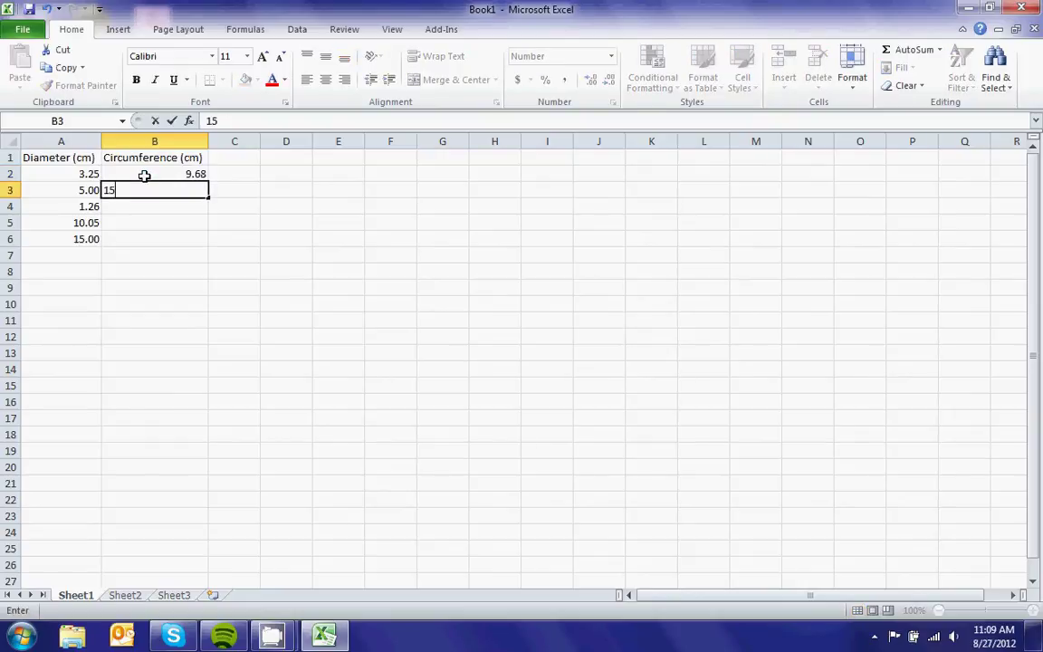
text(.50)
key(Return)
text(4)
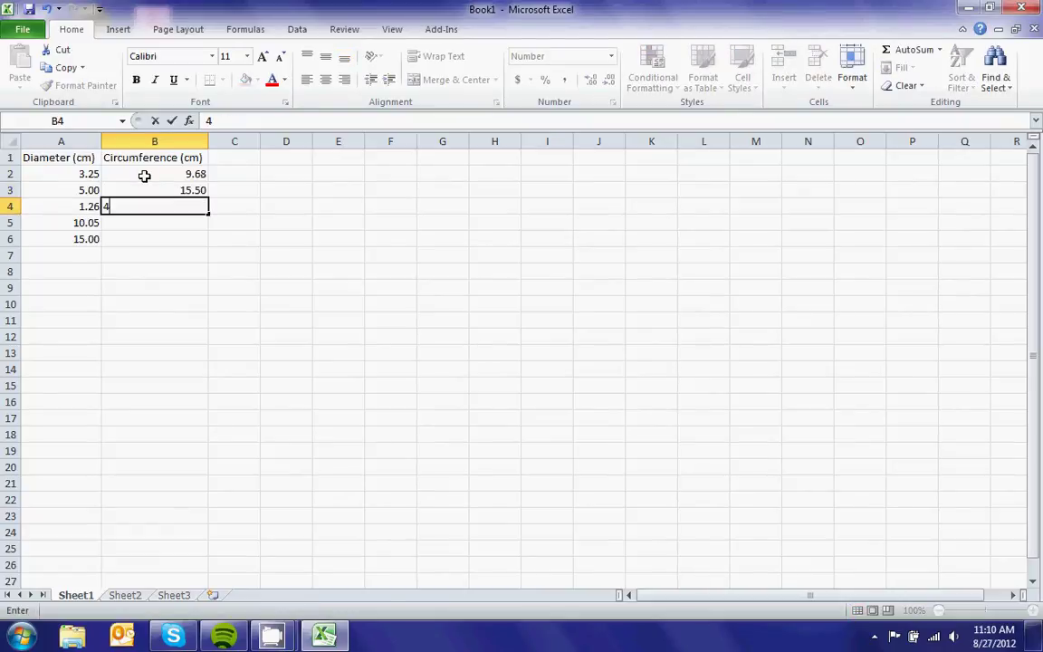
text(.15)
key(Return)
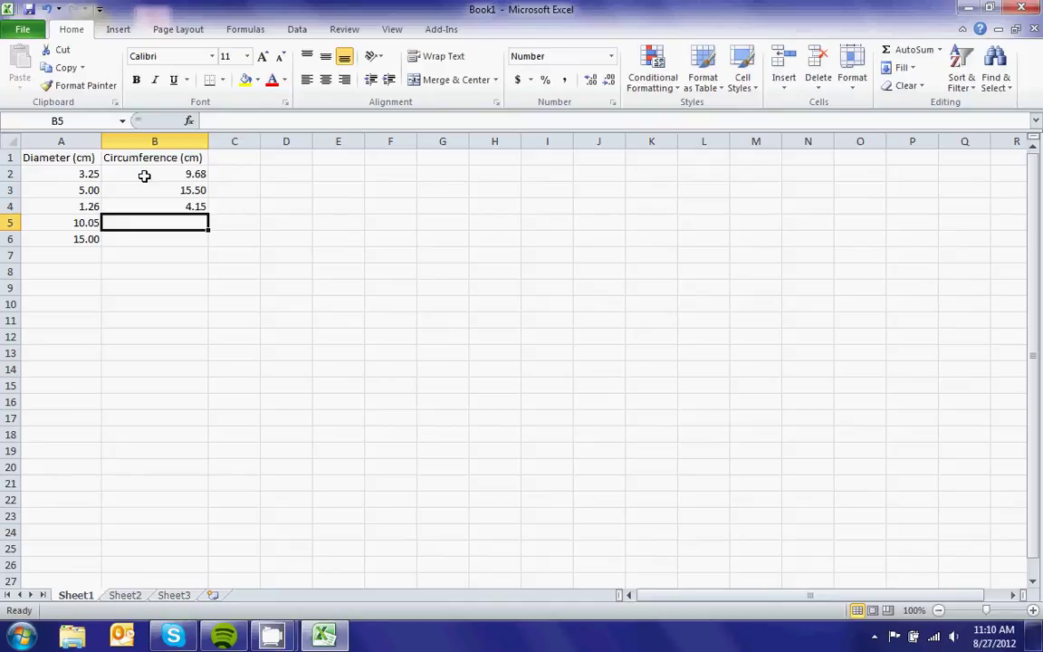
text(3.18)
key(Return)
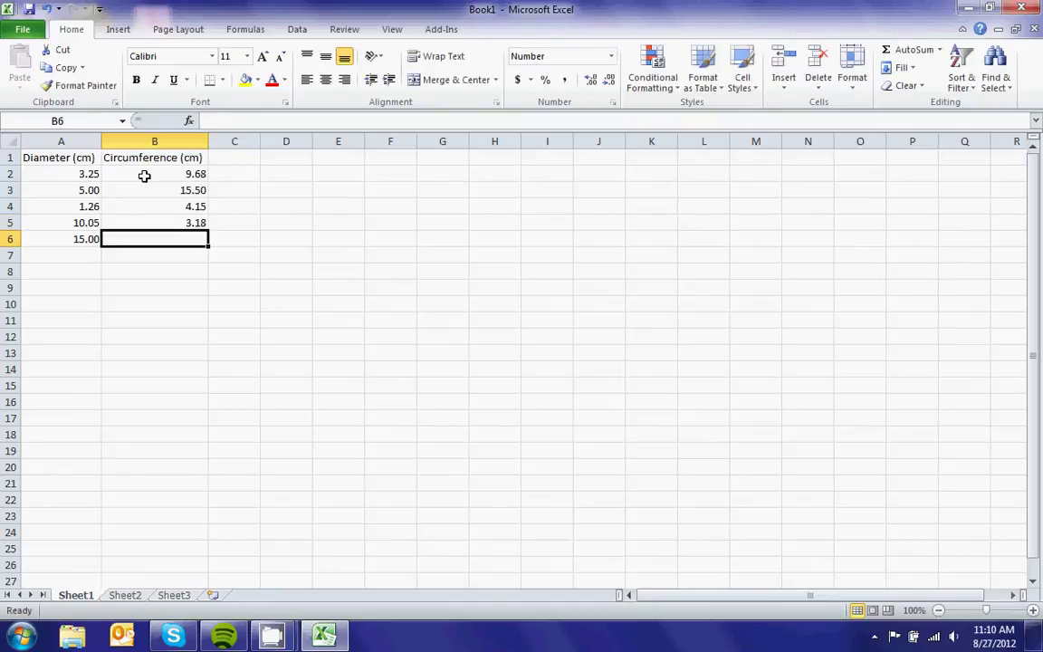
text(47.00)
key(Return)
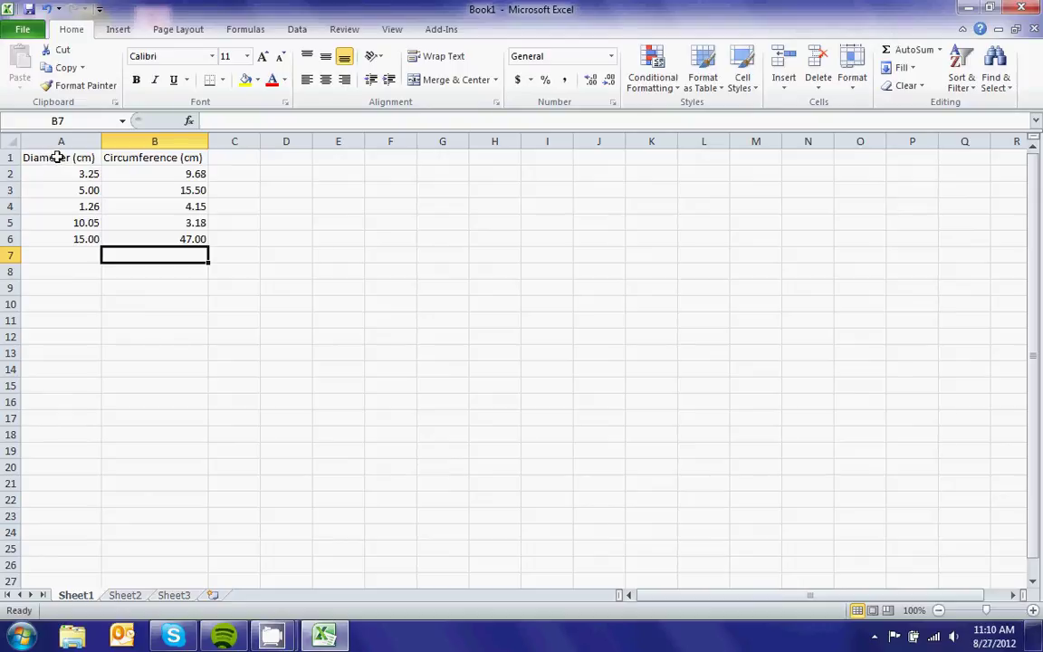
Step: Select the data range A1:B6 and open the Scatter chart gallery on the Insert tab
drag(55, 157, 154, 240)
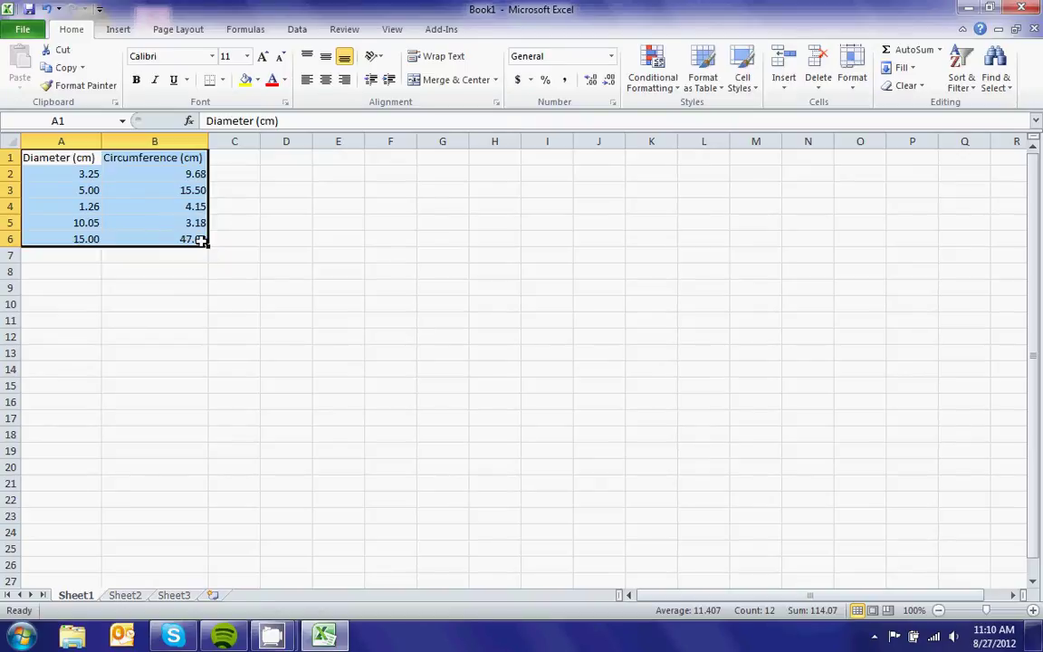
click(118, 30)
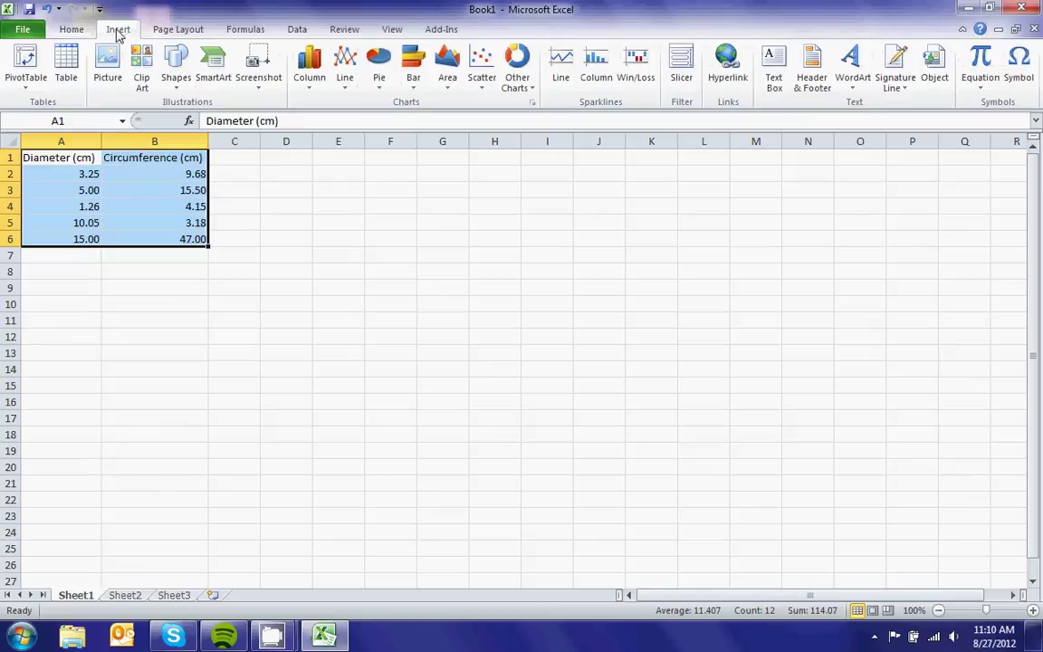
click(482, 86)
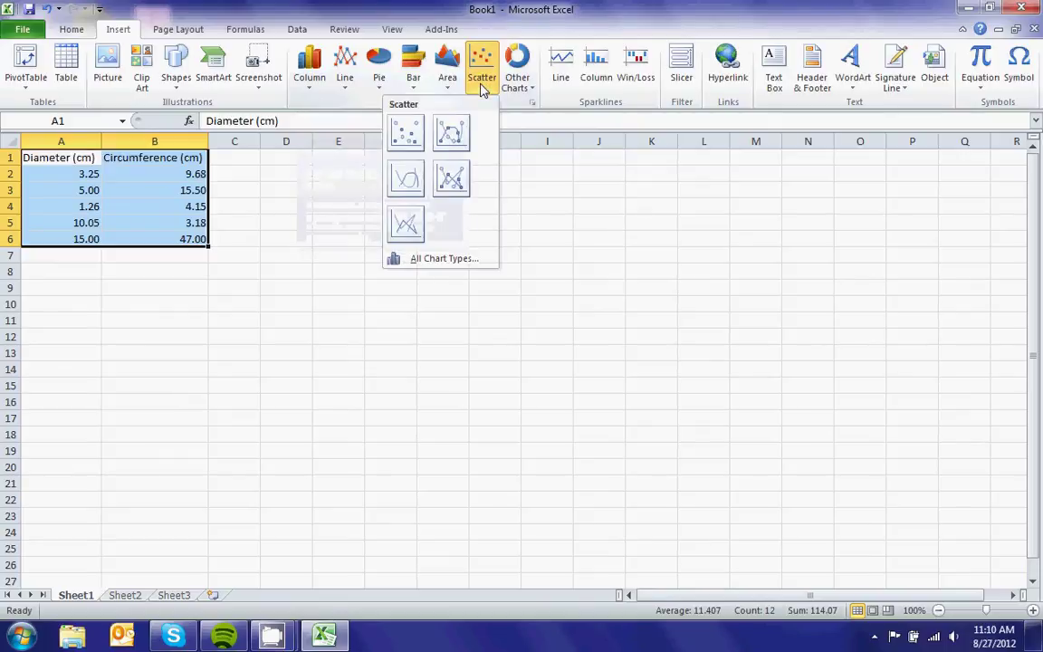
Step: Insert a Scatter with only Markers chart of the selected data
click(404, 143)
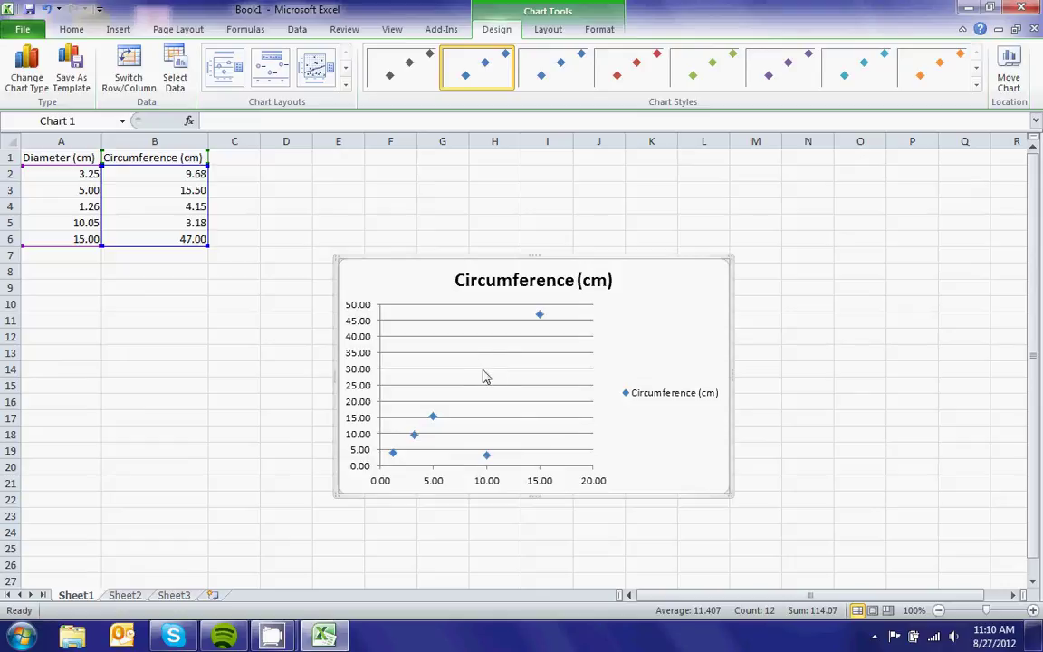
Step: Change cell B5 from 3.18 to 31.8
click(195, 223)
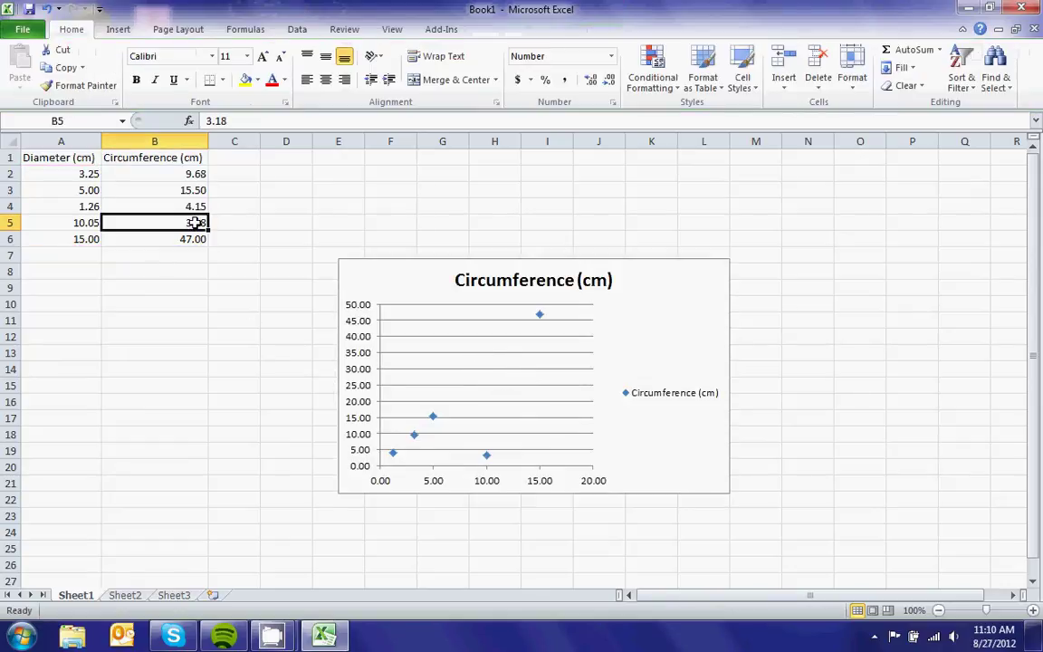
text(31.8)
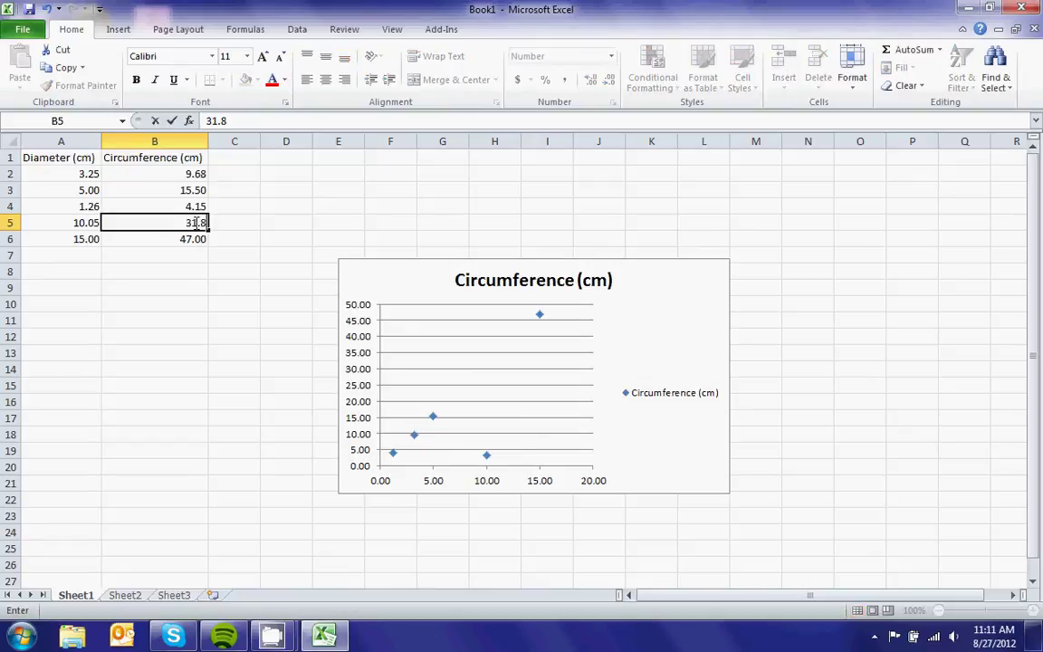
key(Return)
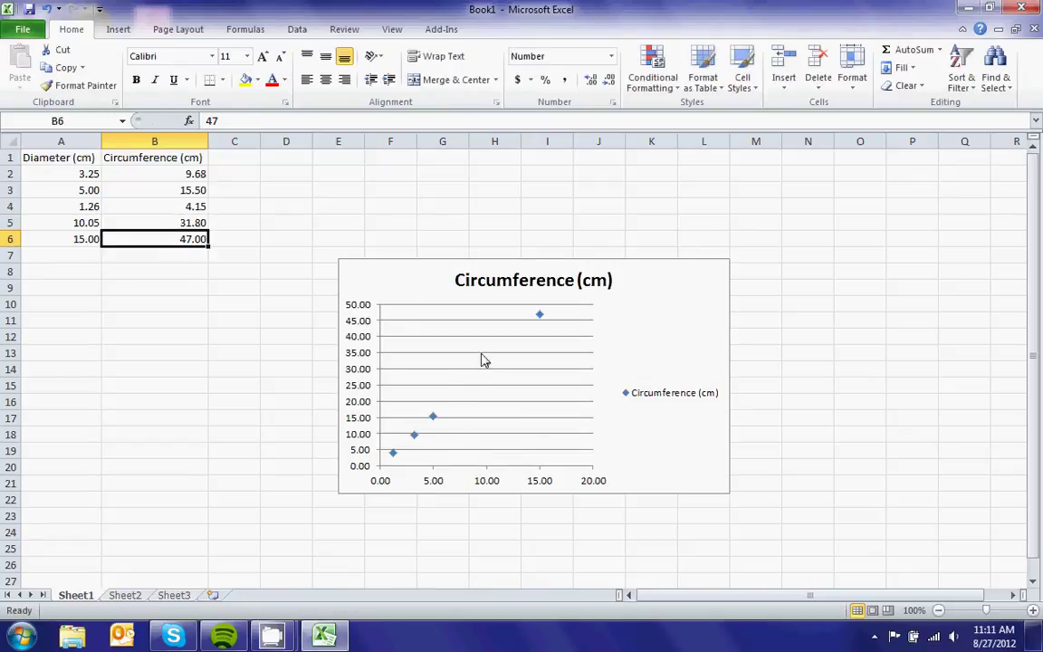
mouse_move(486, 371)
Step: Preview several Chart Layouts on the selected chart, returning to the gridlines-and-linear-trendline layout
click(513, 363)
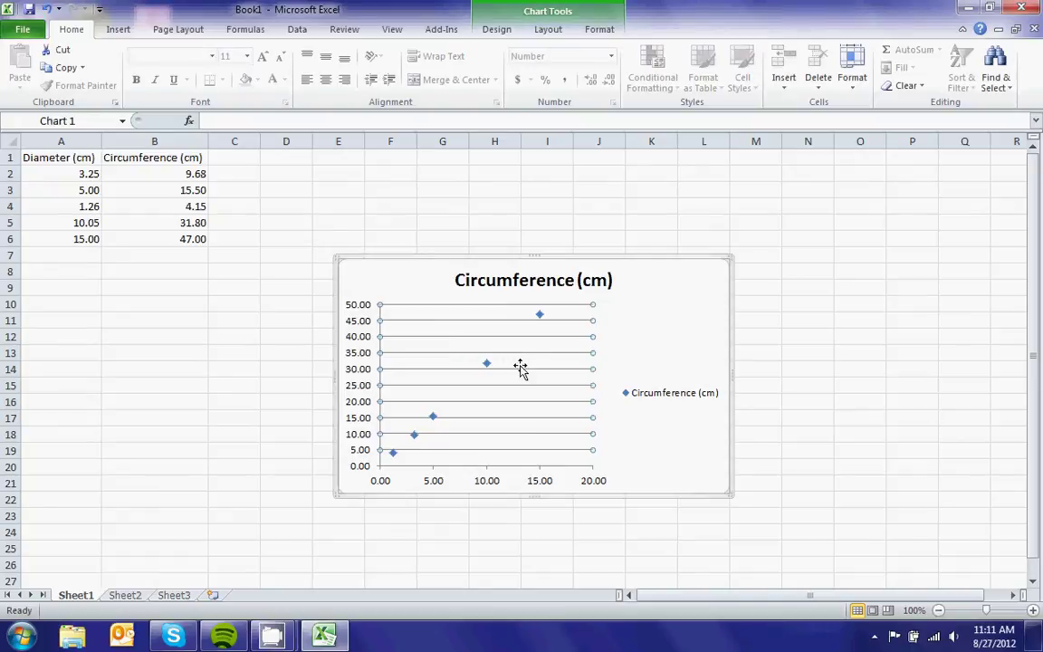
click(563, 11)
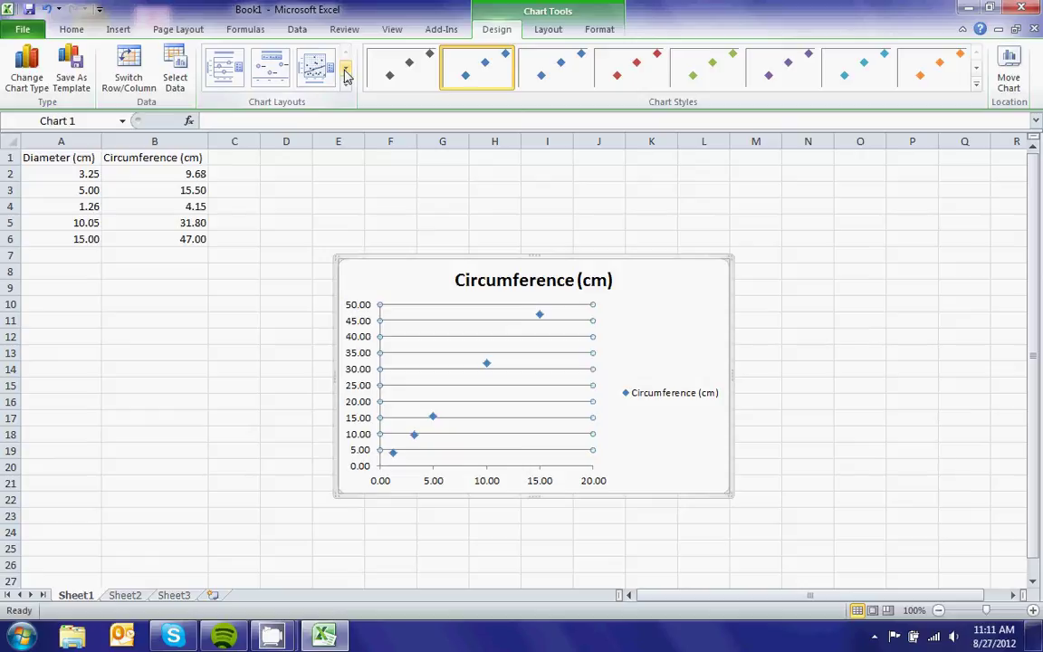
click(317, 72)
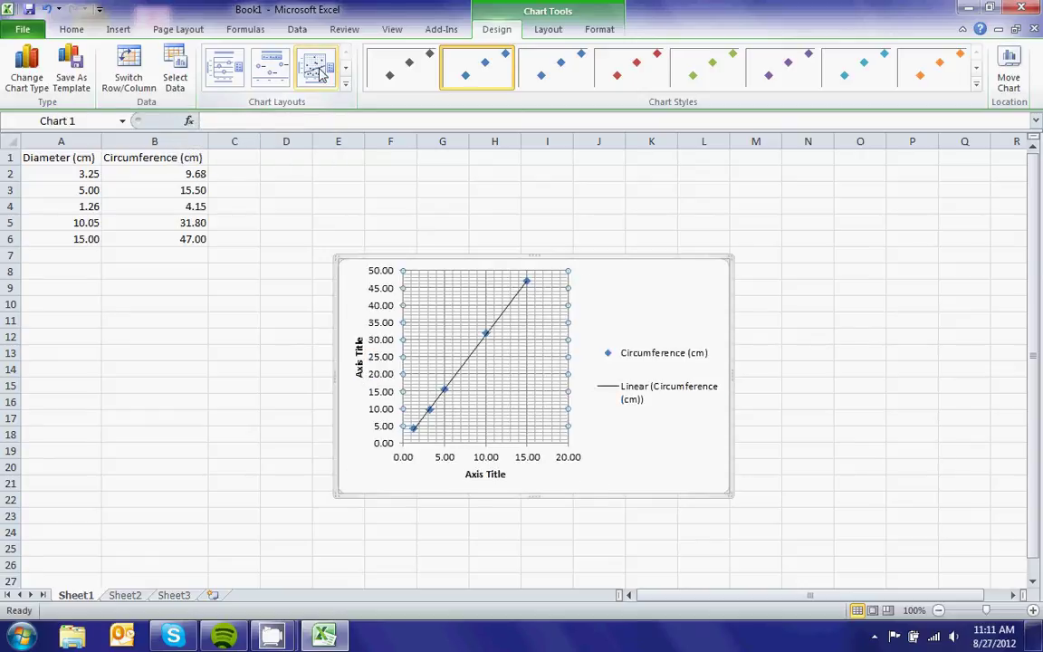
click(345, 69)
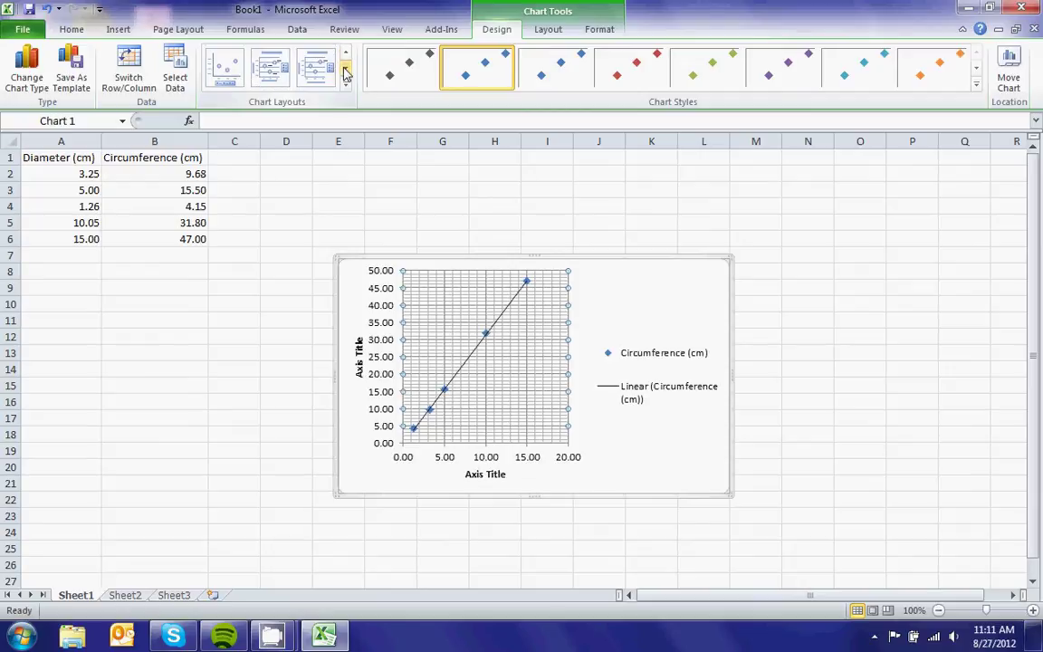
click(234, 68)
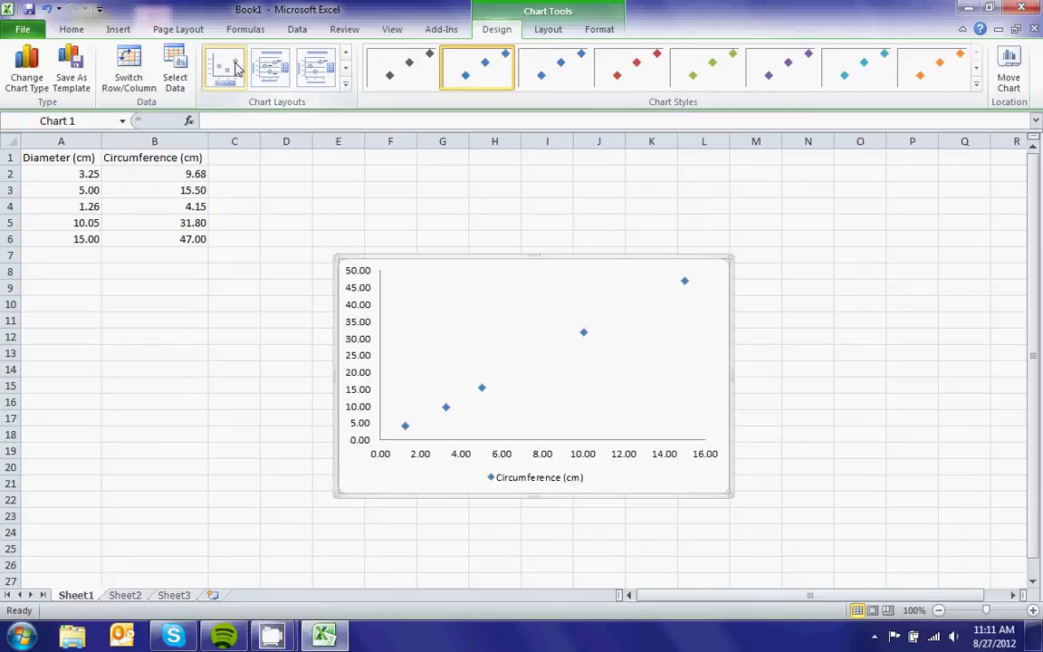
click(269, 69)
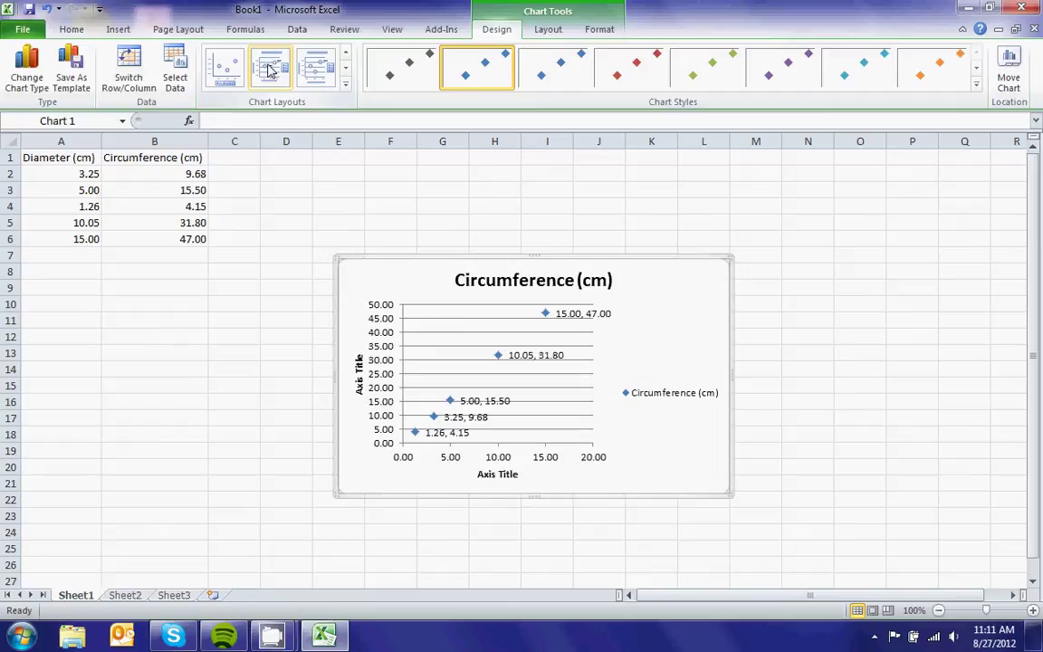
click(313, 66)
click(345, 55)
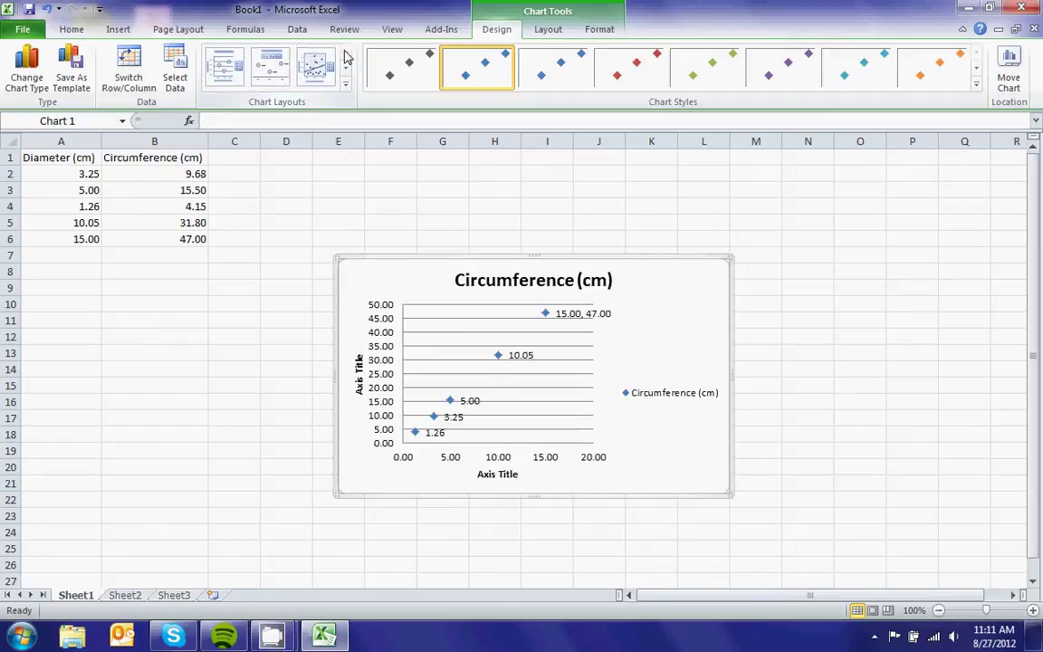
click(317, 68)
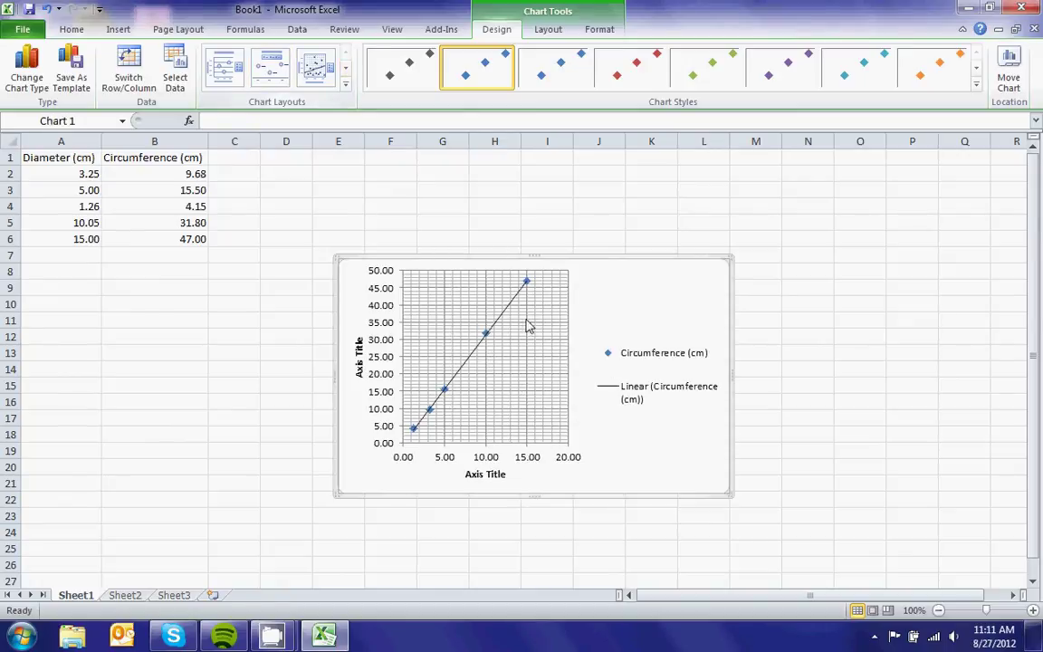
Step: Apply the chart layout with a wider plot area, axis title placeholders and gridlines
click(640, 400)
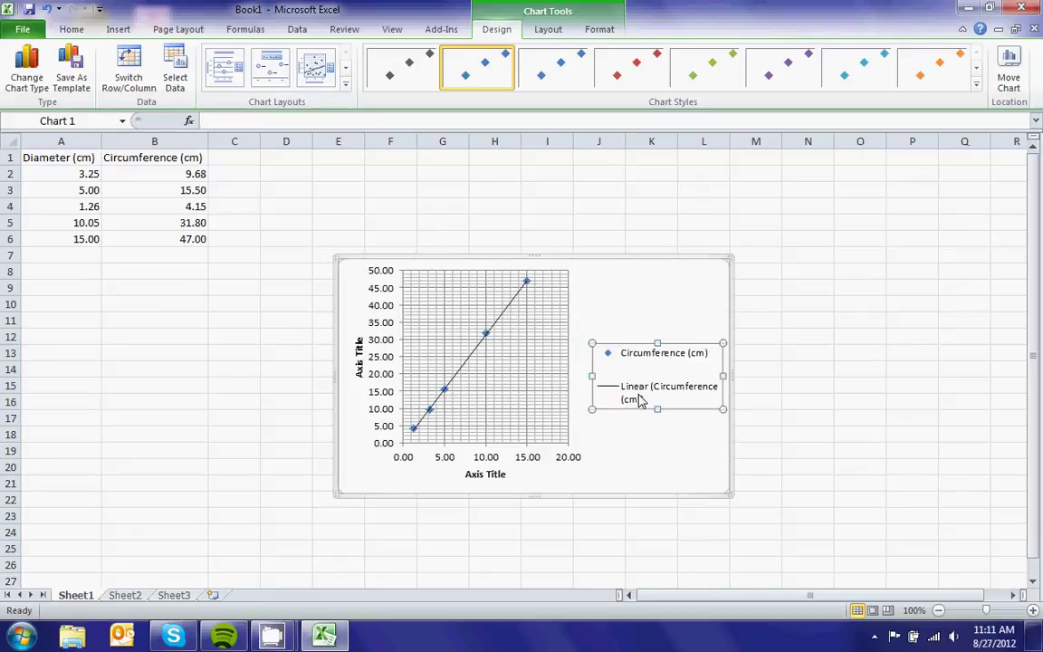
click(346, 69)
click(347, 71)
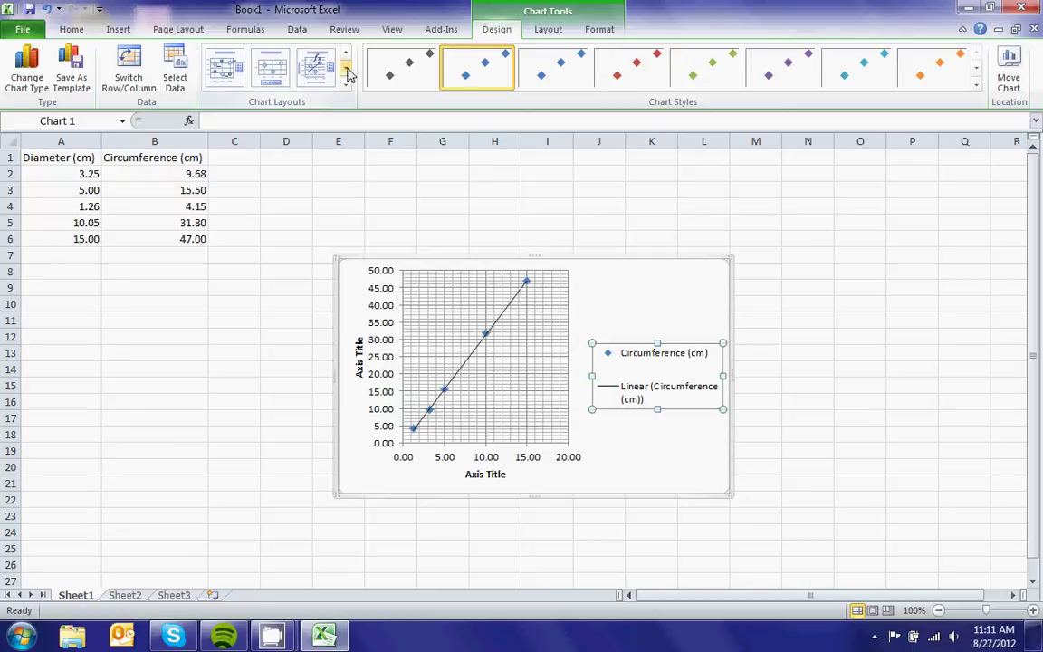
click(347, 71)
click(346, 54)
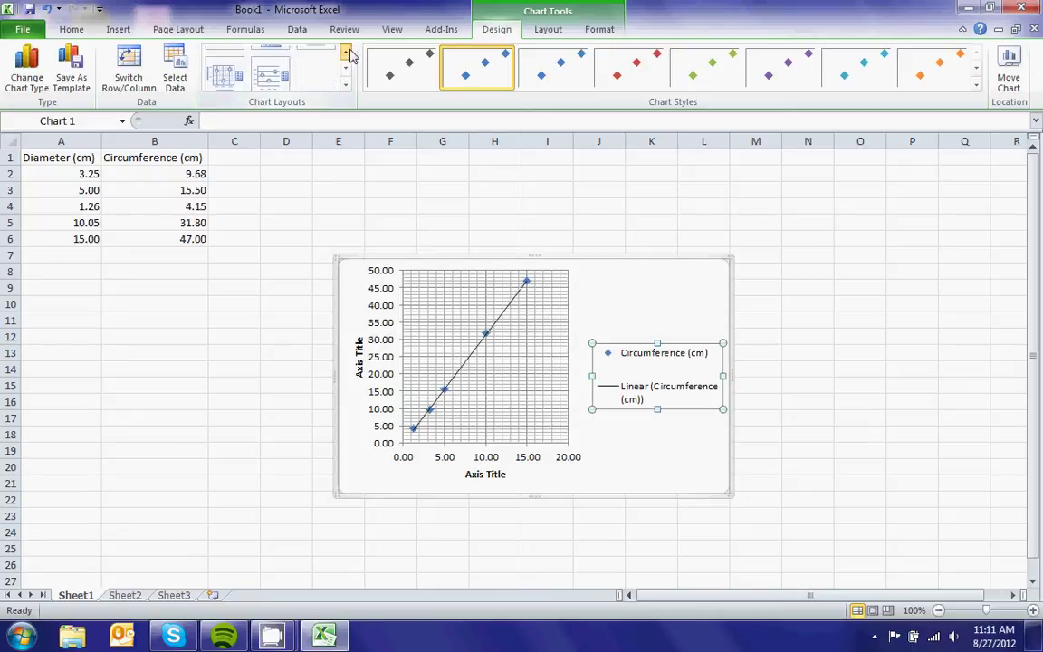
click(346, 71)
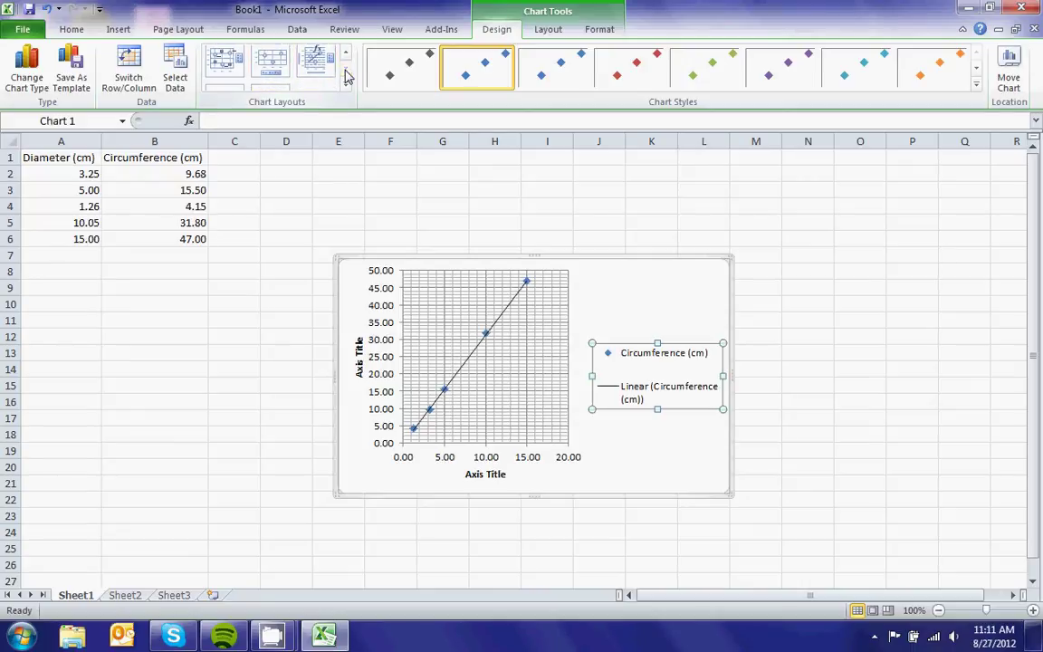
click(218, 73)
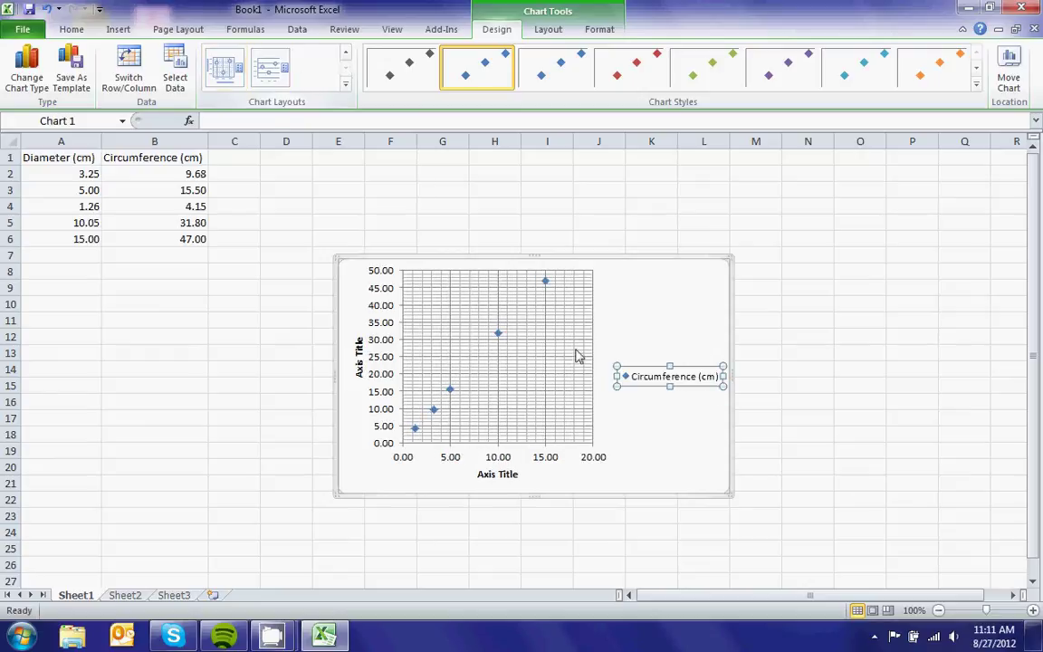
Step: Rename the vertical axis title to 'Circumference (cm)'
click(566, 378)
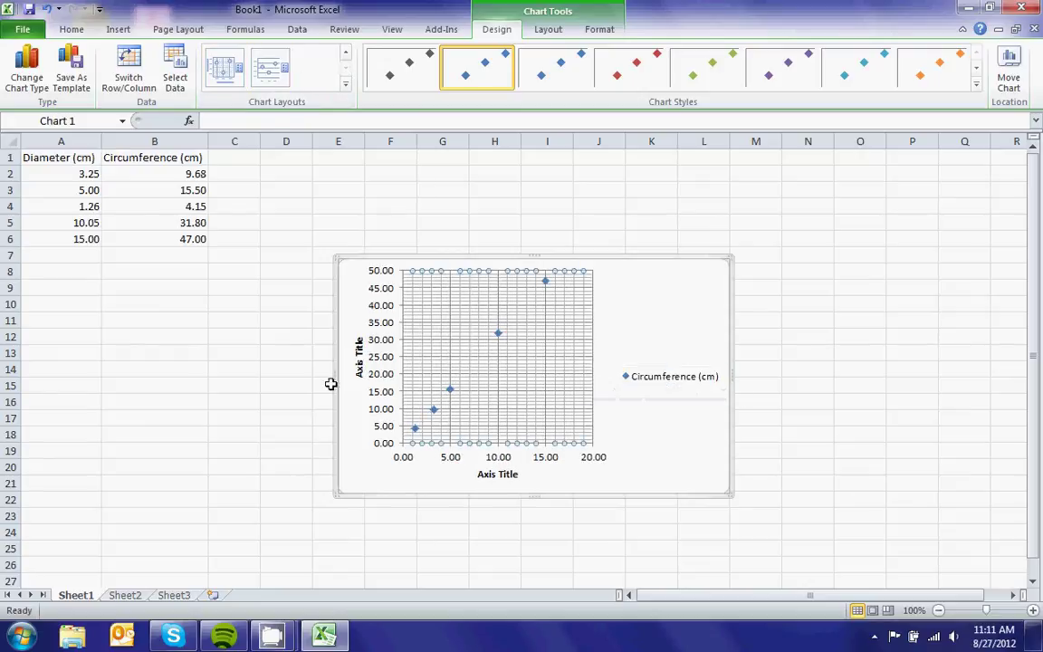
click(360, 366)
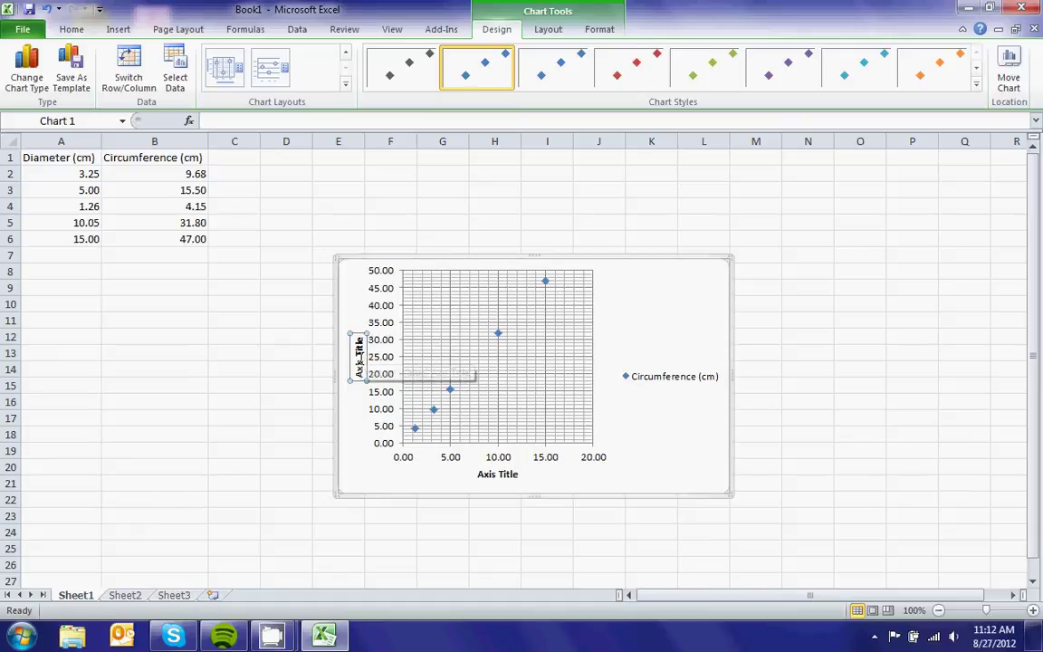
text(C)
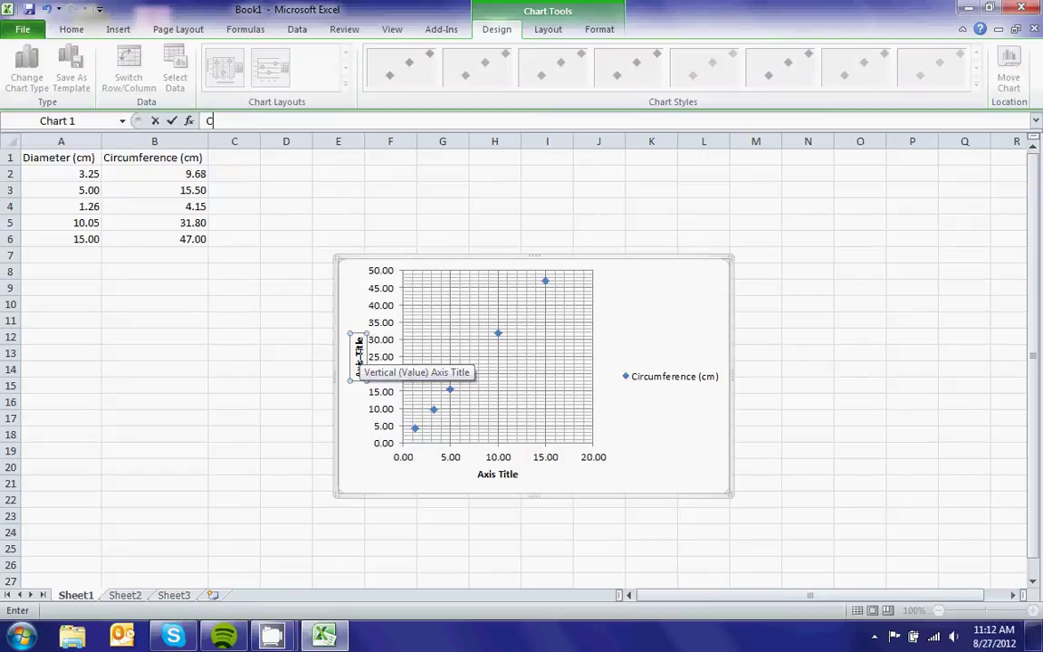
text(ircumference (cm))
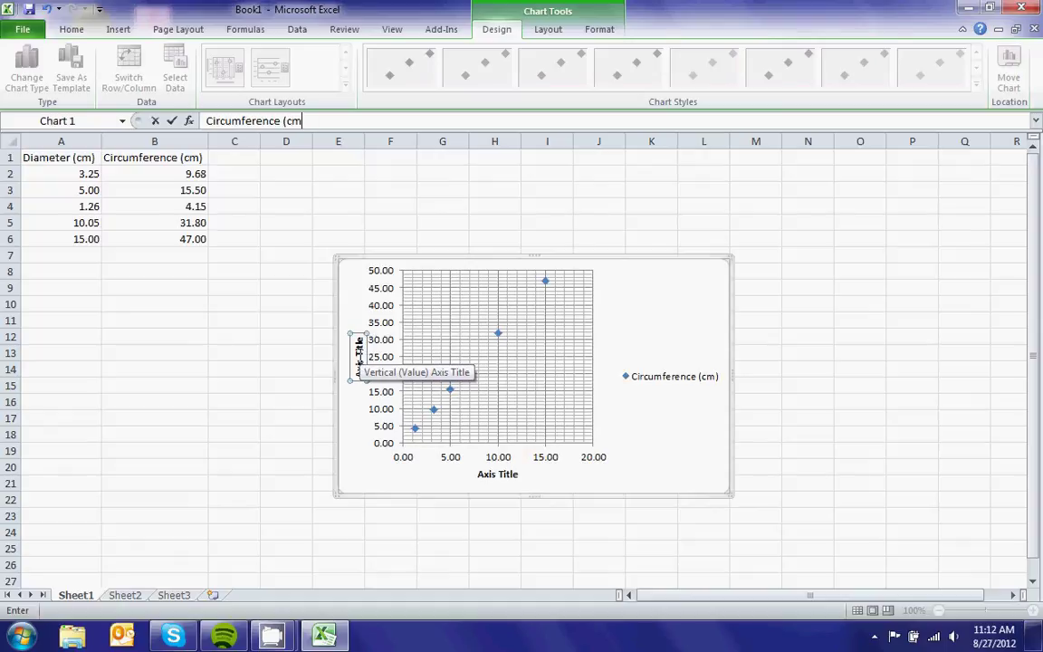
key(Return)
Step: Rename the horizontal axis title to 'Diameter (cm)'
click(498, 475)
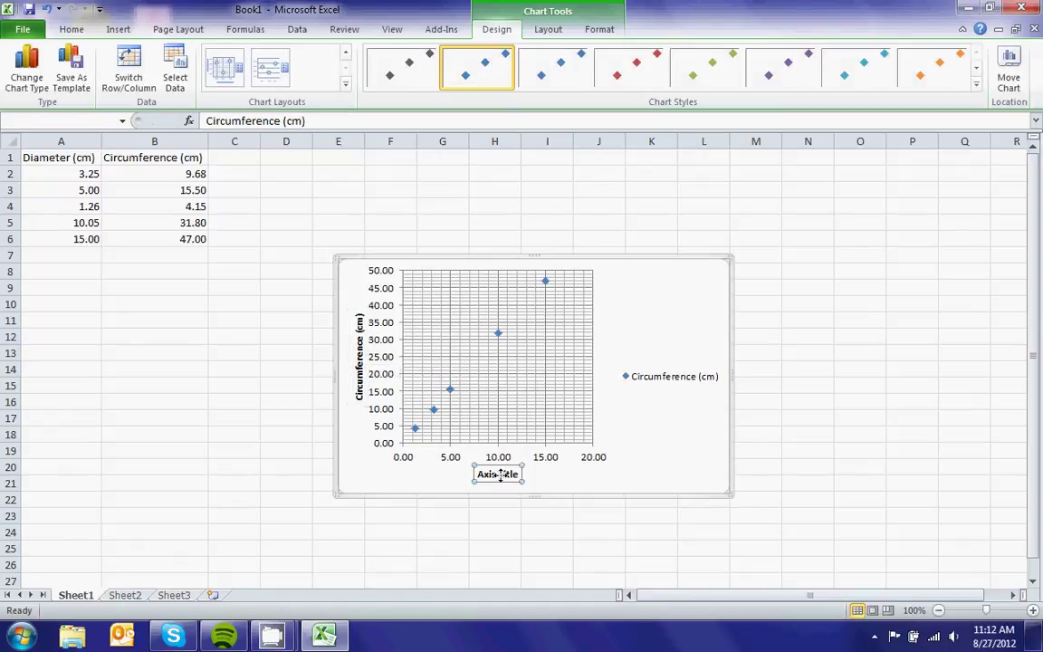
double_click(505, 476)
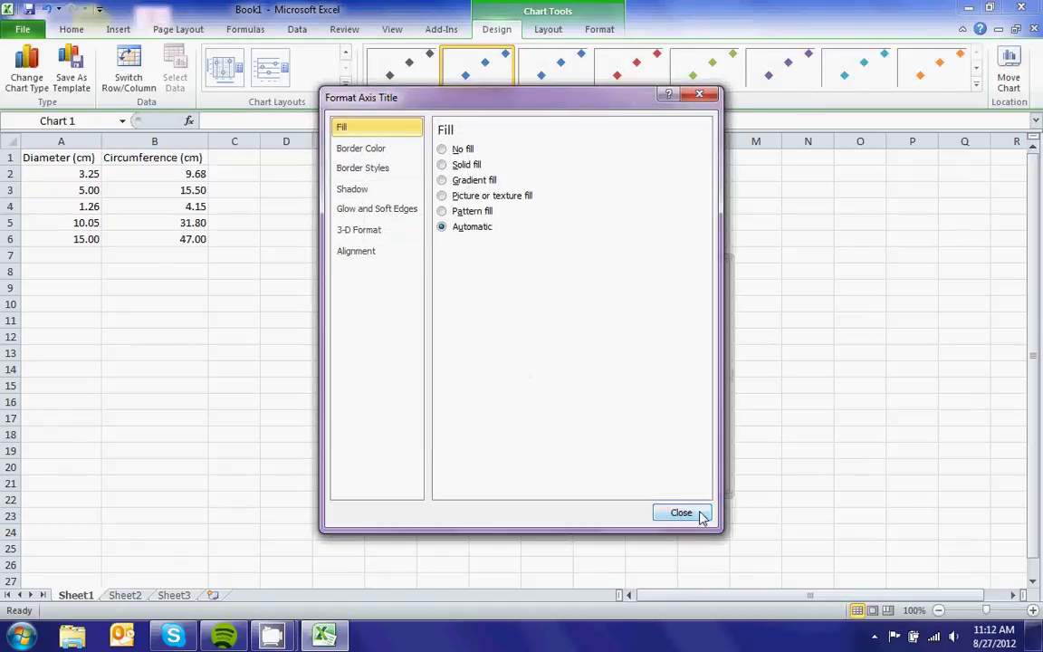
click(671, 507)
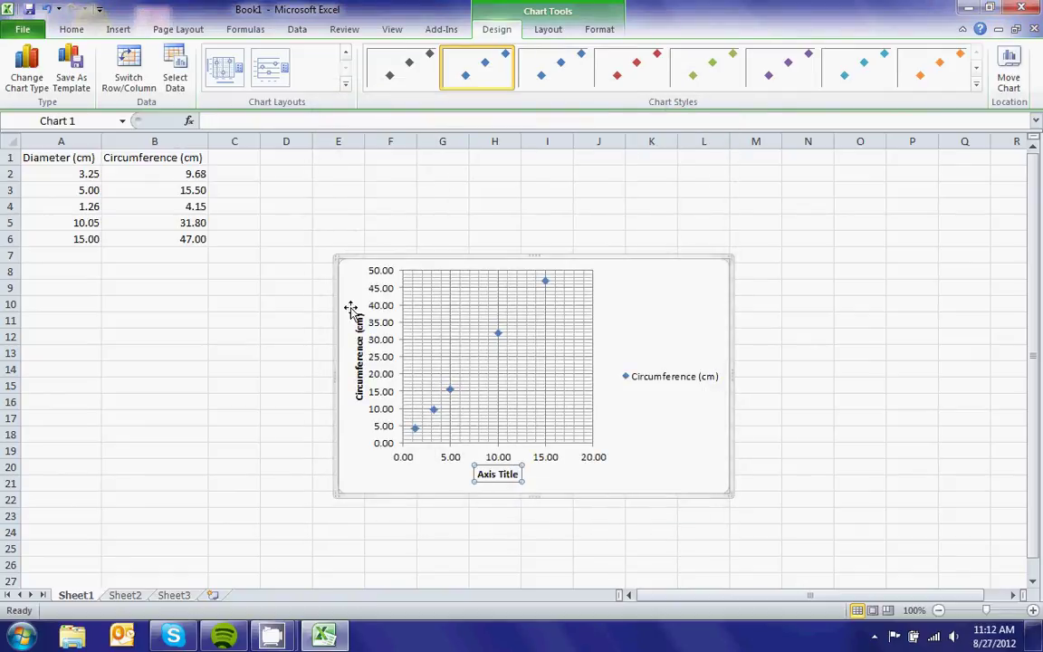
click(201, 121)
text(Diam)
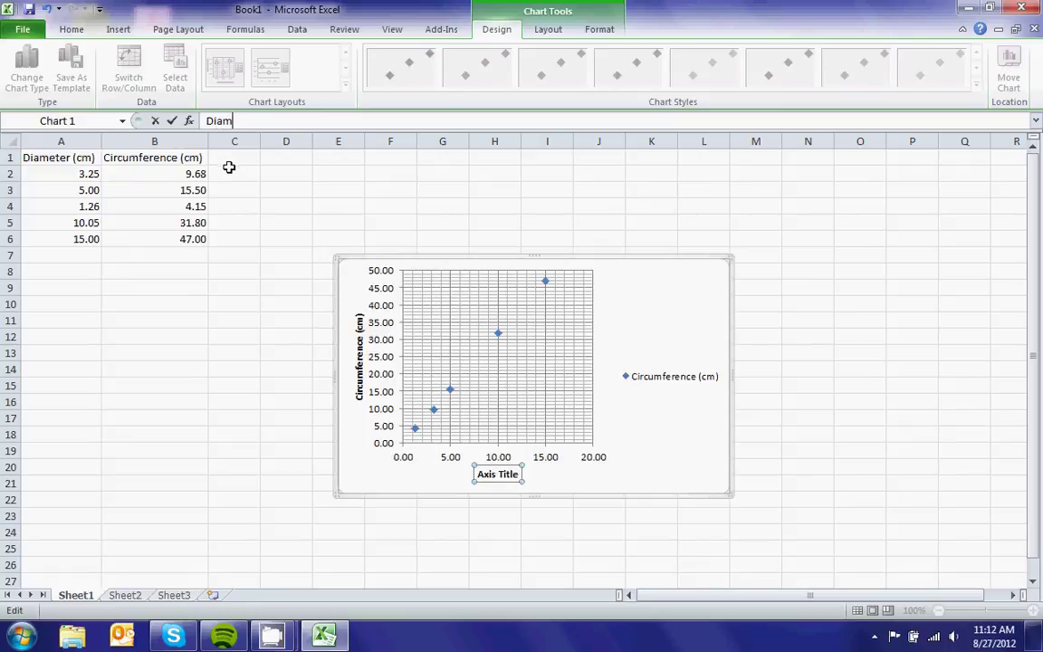
text(eter (cm)
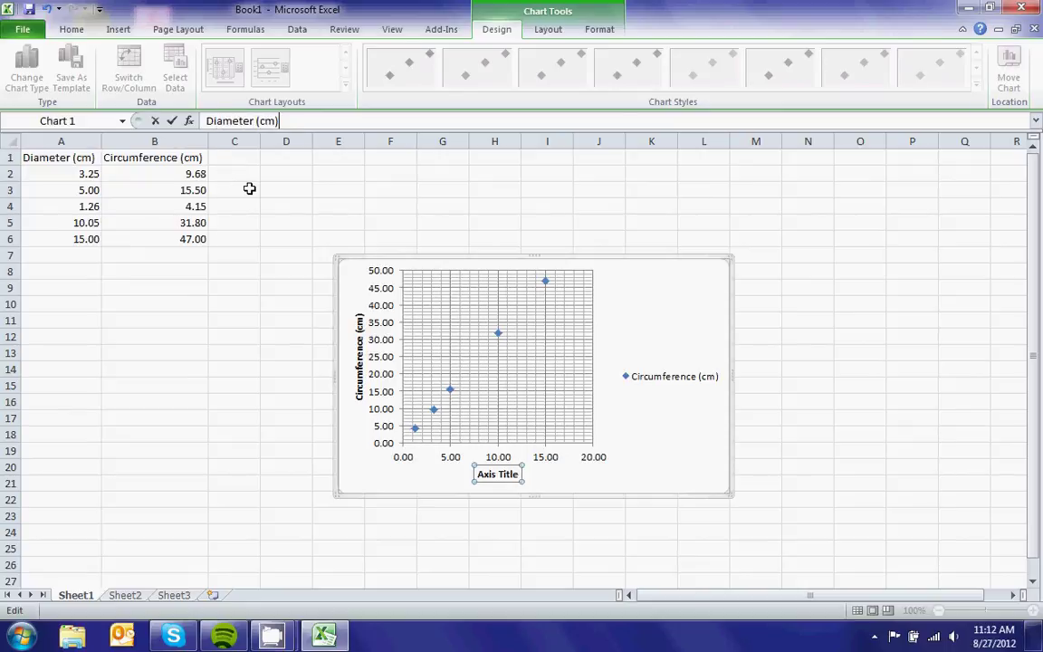
key(Return)
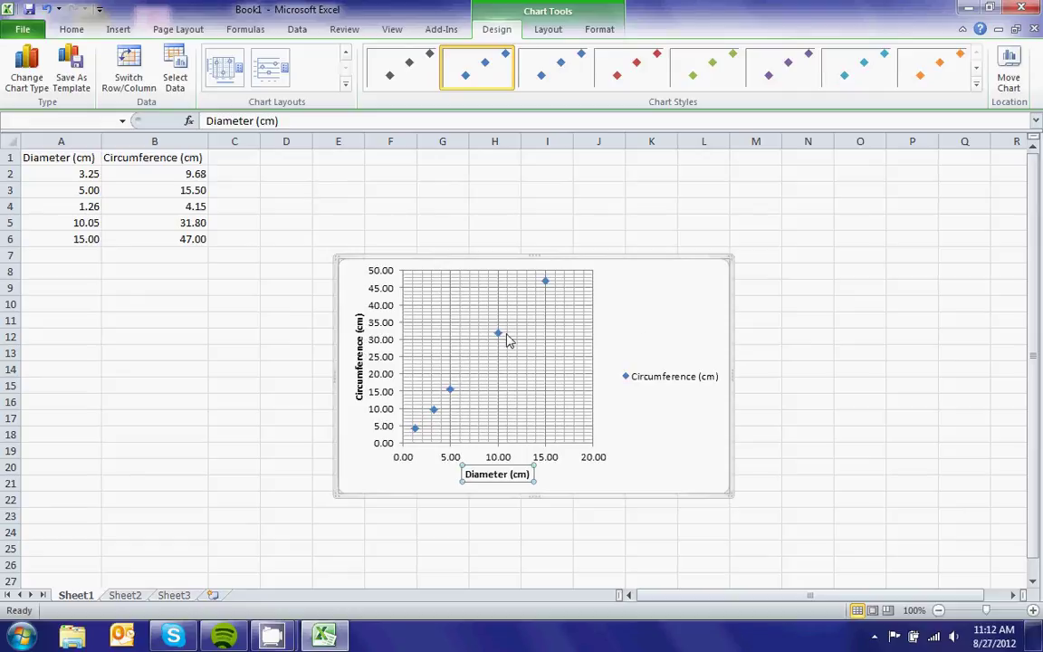
mouse_move(504, 338)
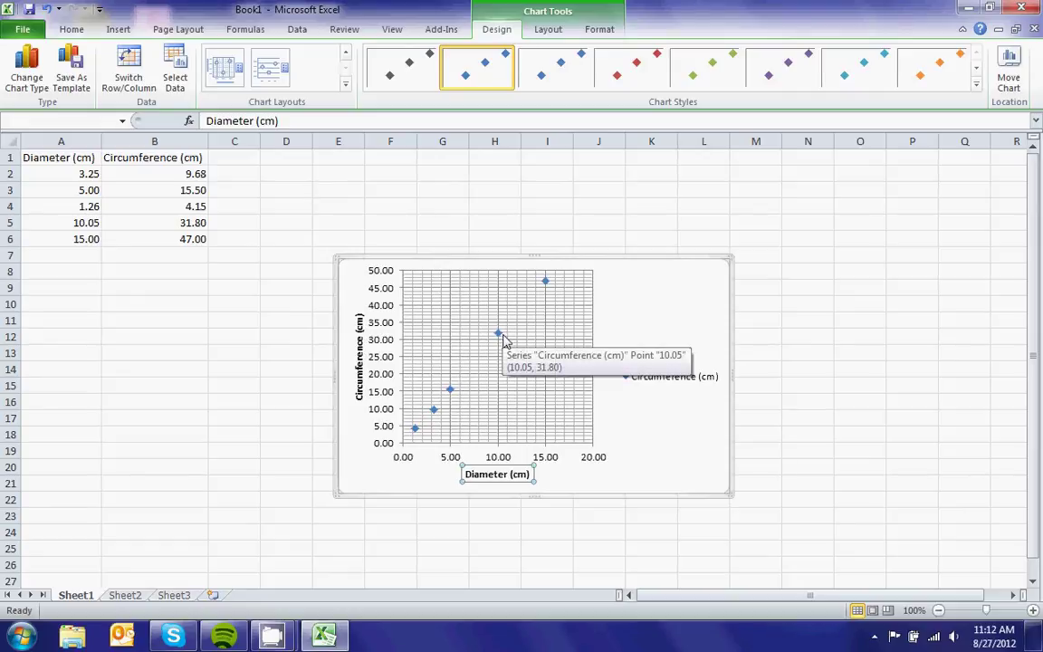
Step: Add a linear trendline through the Circumference (cm) scatter points from the Chart Tools Layout Trendline list
click(117, 32)
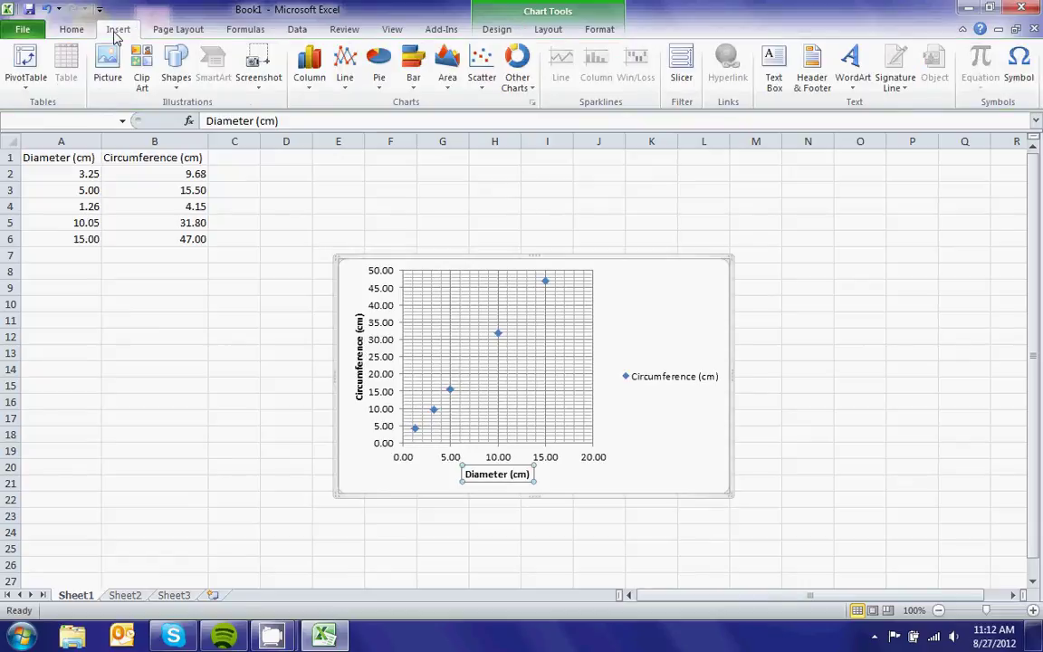
click(497, 31)
click(537, 30)
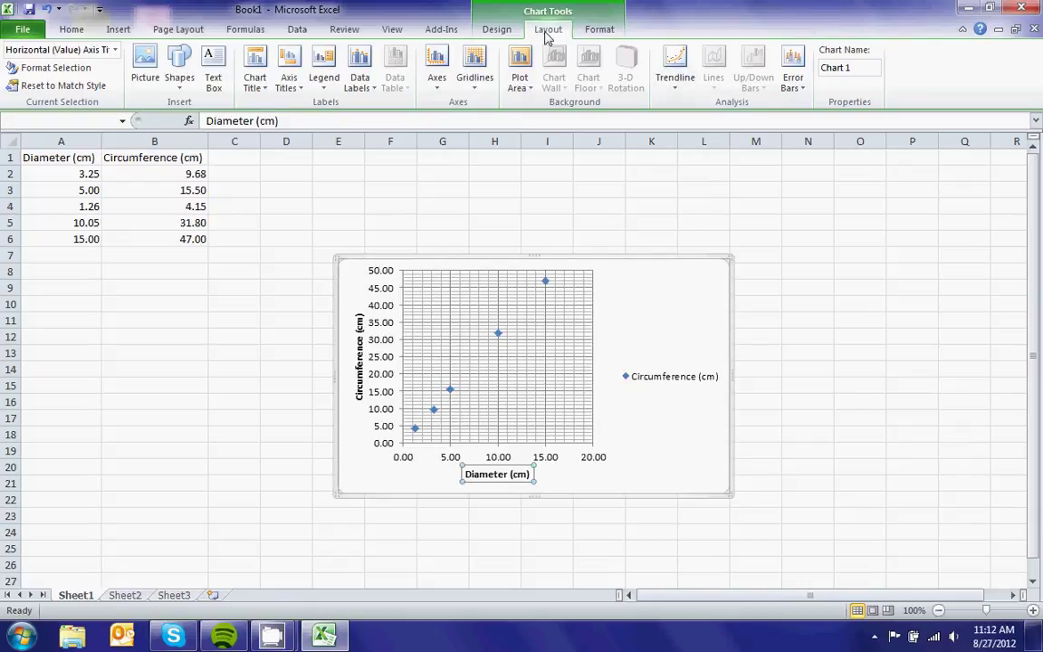
click(675, 72)
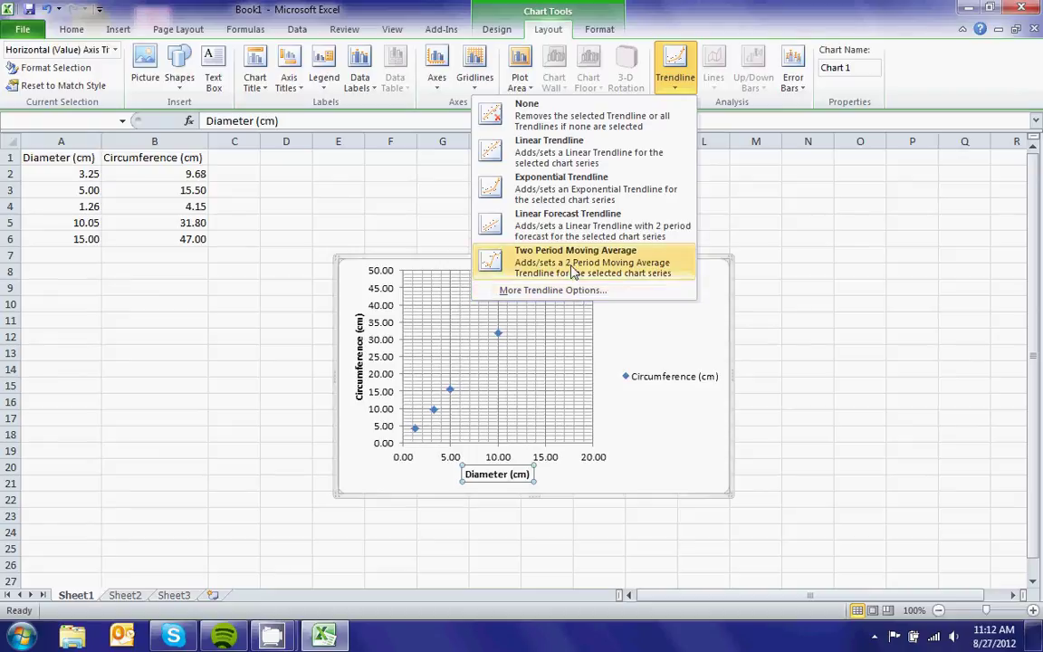
click(542, 152)
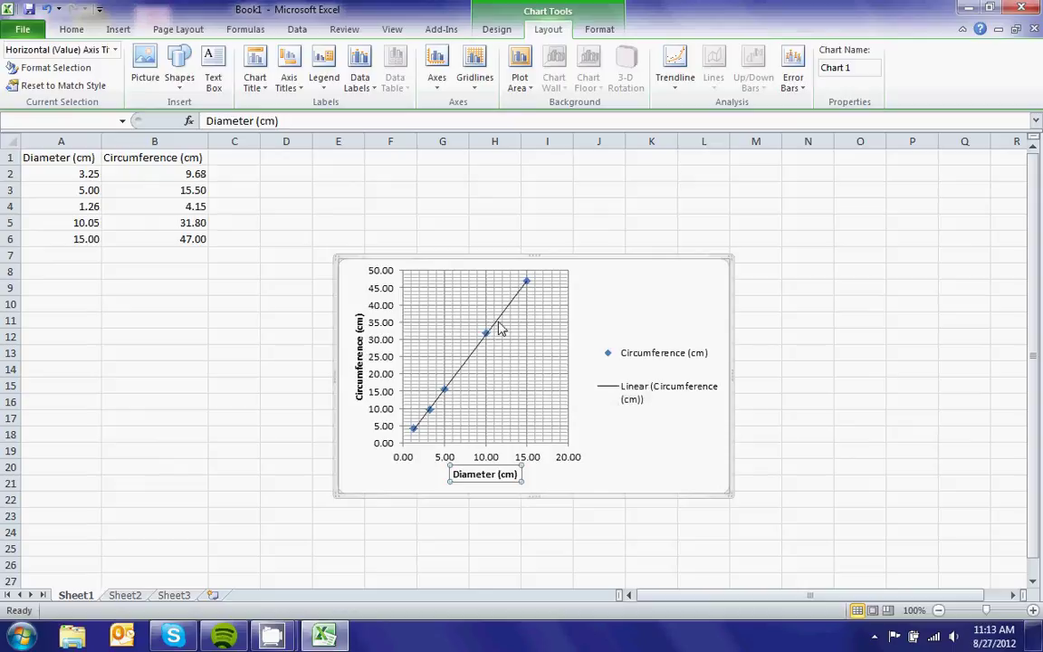
Step: Return to Chart Tools Layout and reopen the Trendline list
click(596, 32)
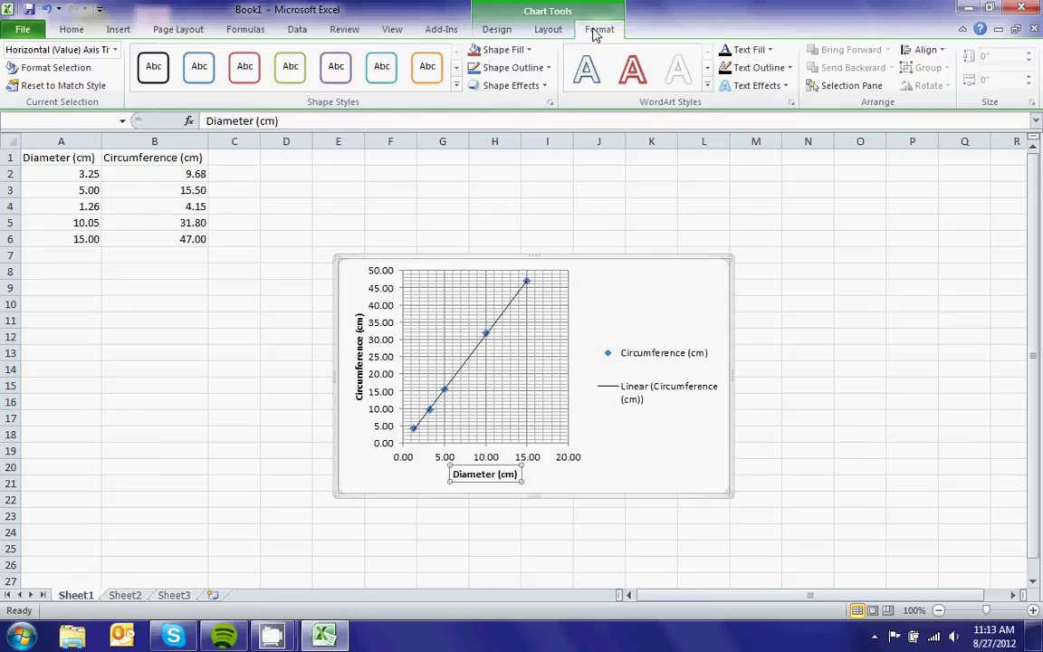
click(548, 32)
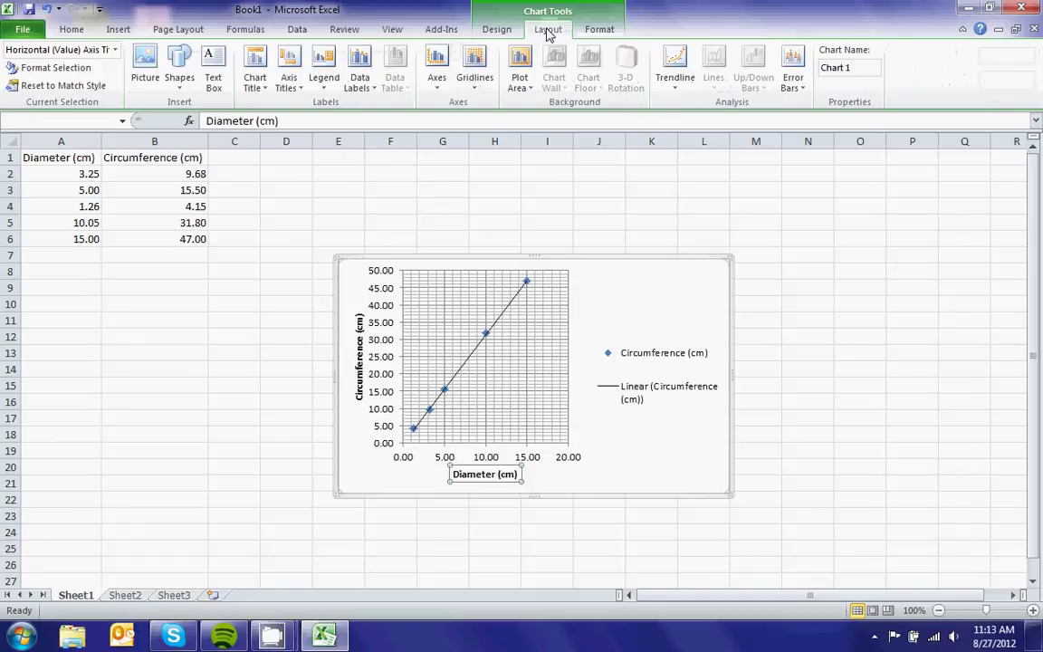
click(673, 83)
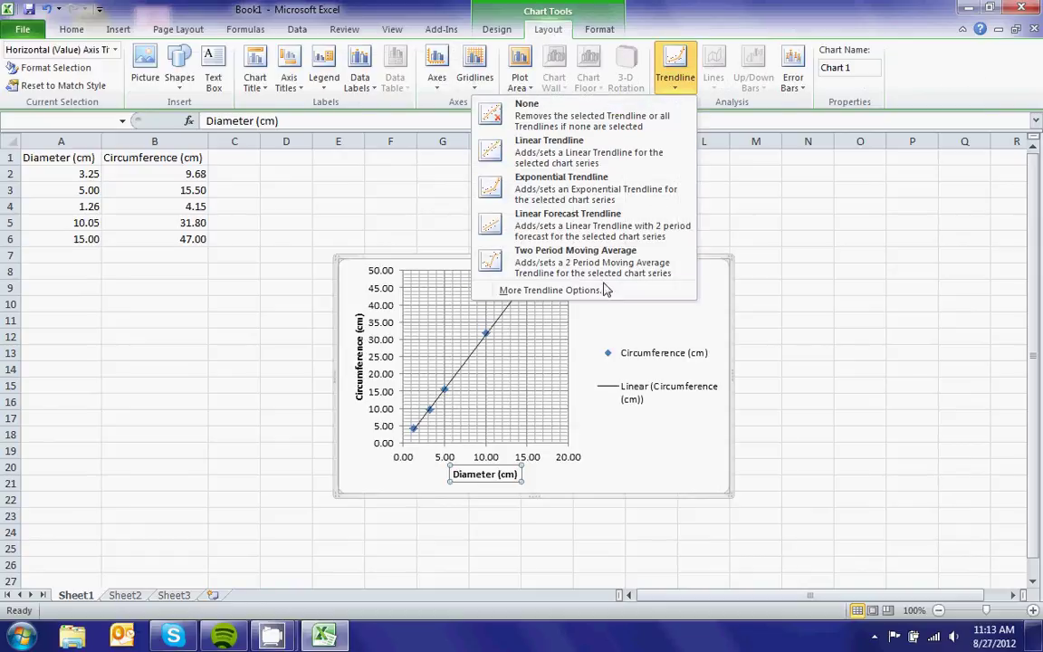
Step: Turn on the trendline equation (y = 3.1494x - 0.1424) and R² = 0.9997 in More Trendline Options
click(561, 289)
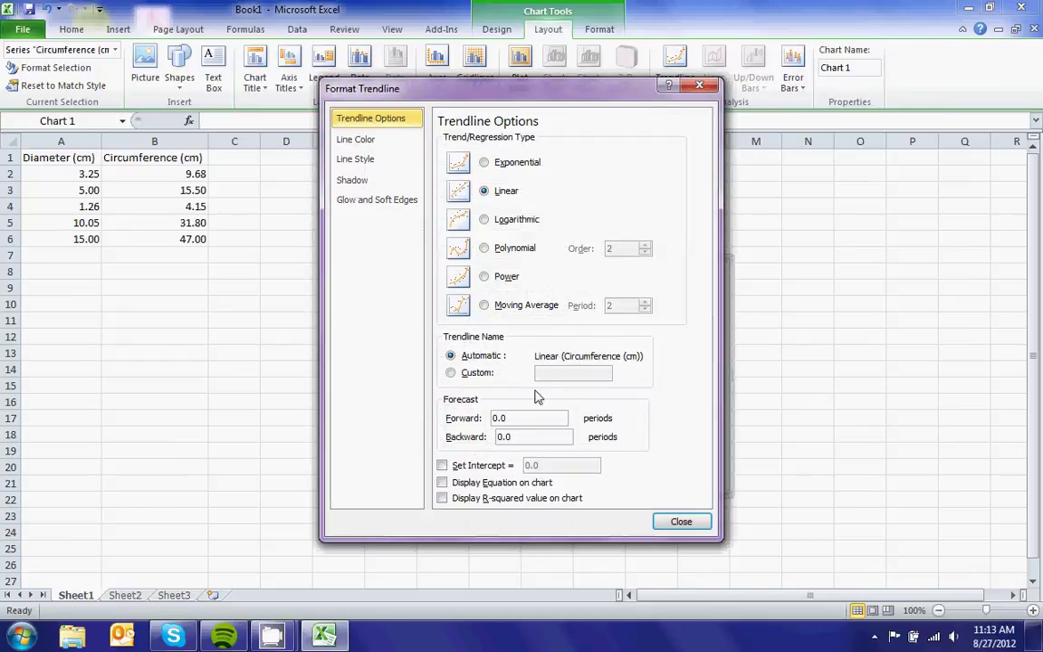
click(443, 483)
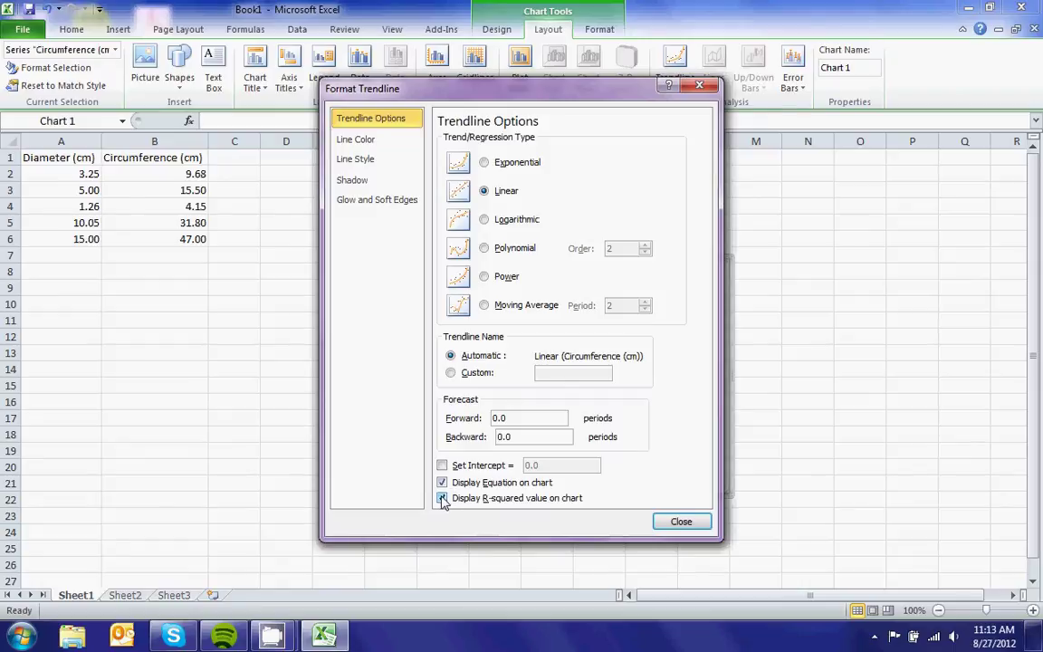
click(681, 524)
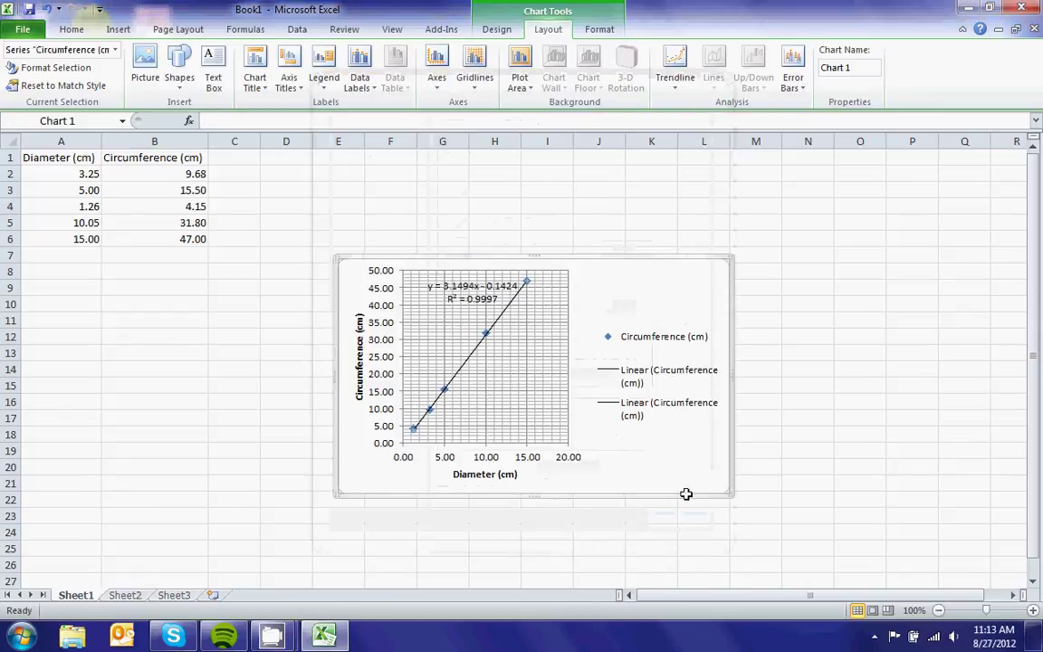
Step: Select the trendline equation and R² label on the chart
click(598, 30)
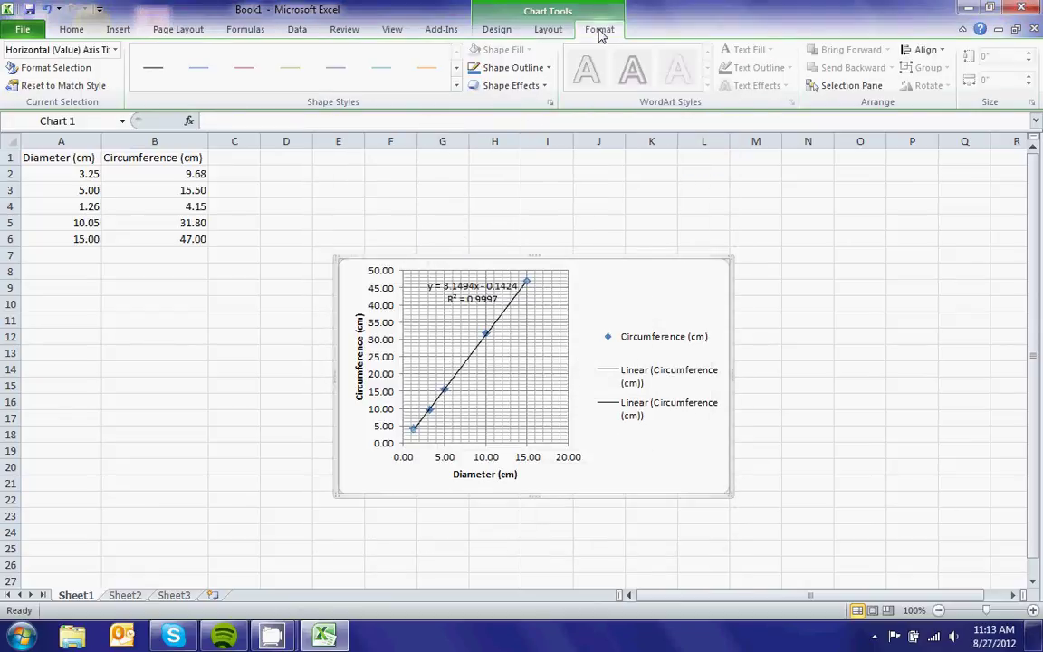
click(550, 32)
click(677, 89)
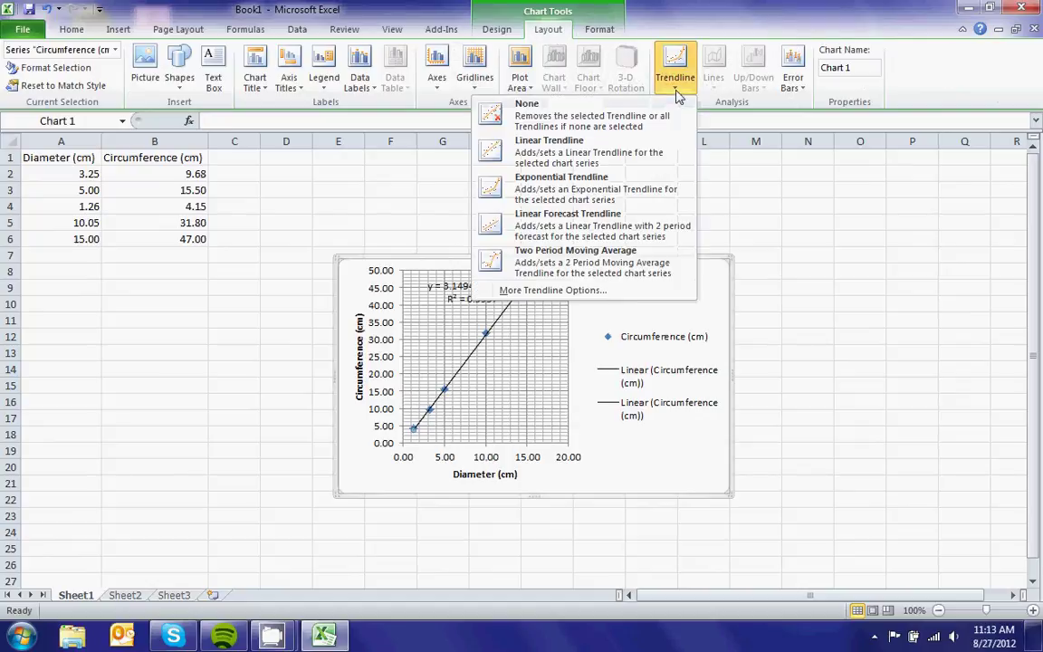
click(575, 305)
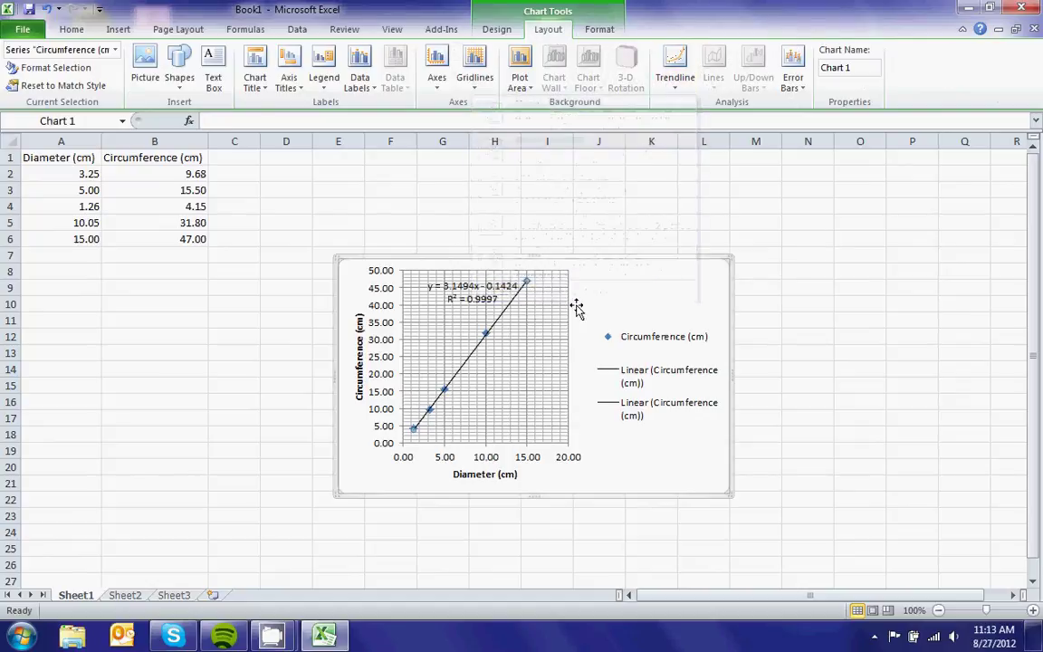
click(477, 288)
Step: Move the equation and R² label right of the plot area, above the legend
drag(477, 288, 639, 284)
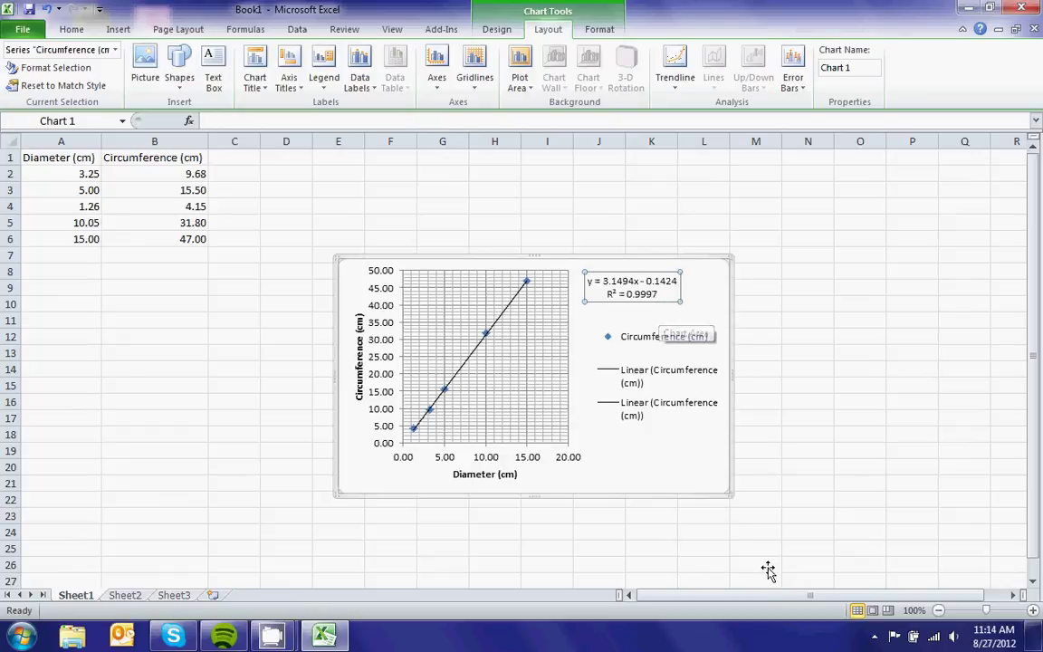
Step: Minimize the Excel window to show the desktop
click(972, 7)
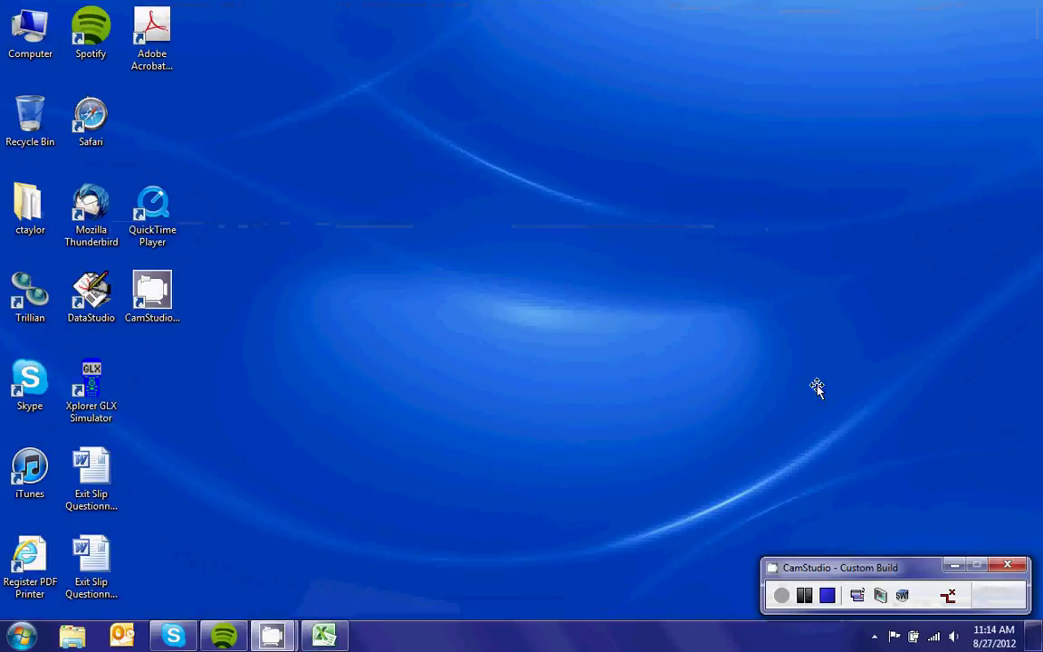